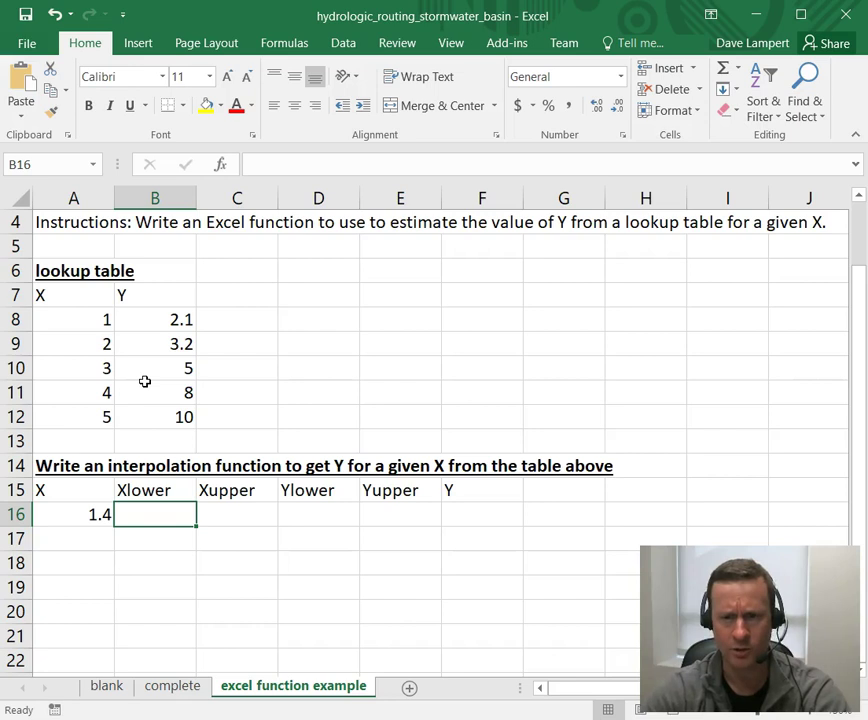
Point out the lookup table A8:B12 and the table rows bracketing X = 1.4.
{"action": "left_click", "coordinate": [120, 393]}
{"action": "left_click", "coordinate": [105, 327]}
{"action": "left_click_drag", "start_coordinate": [107, 327], "coordinate": [145, 409]}
{"action": "left_click", "coordinate": [80, 514]}
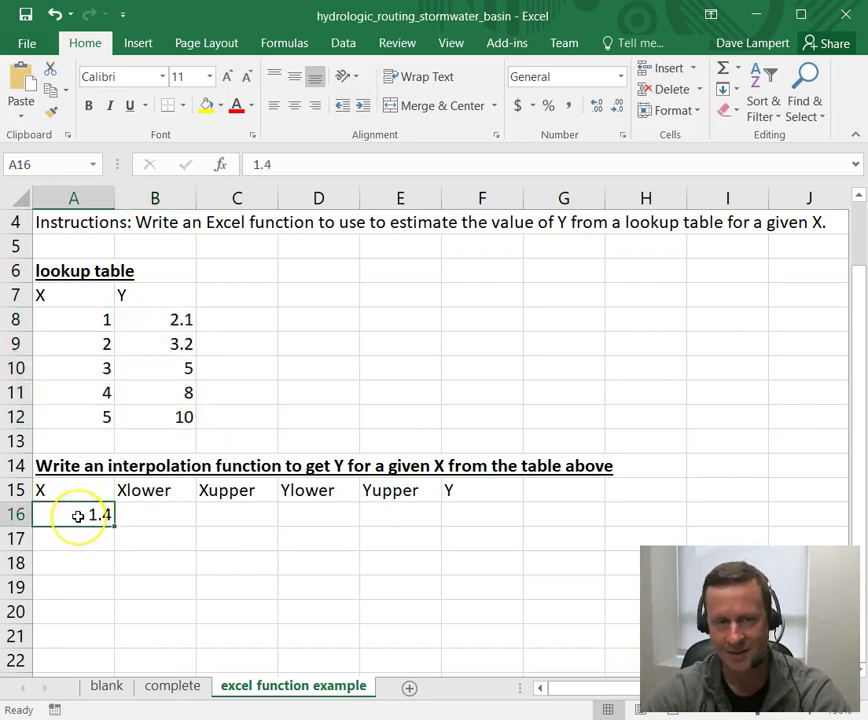
{"action": "left_click", "coordinate": [481, 511]}
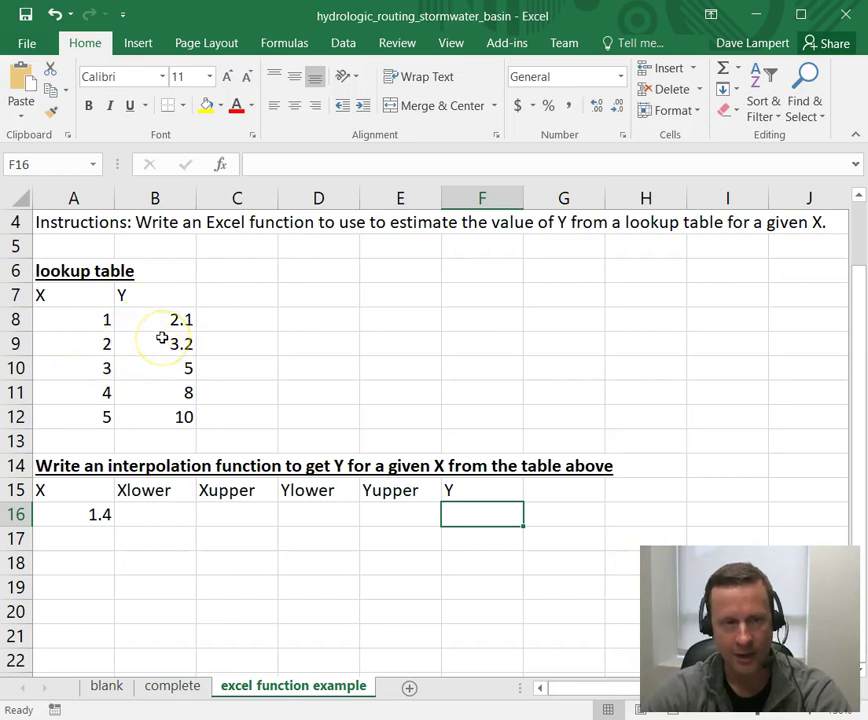
{"action": "left_click", "coordinate": [97, 513]}
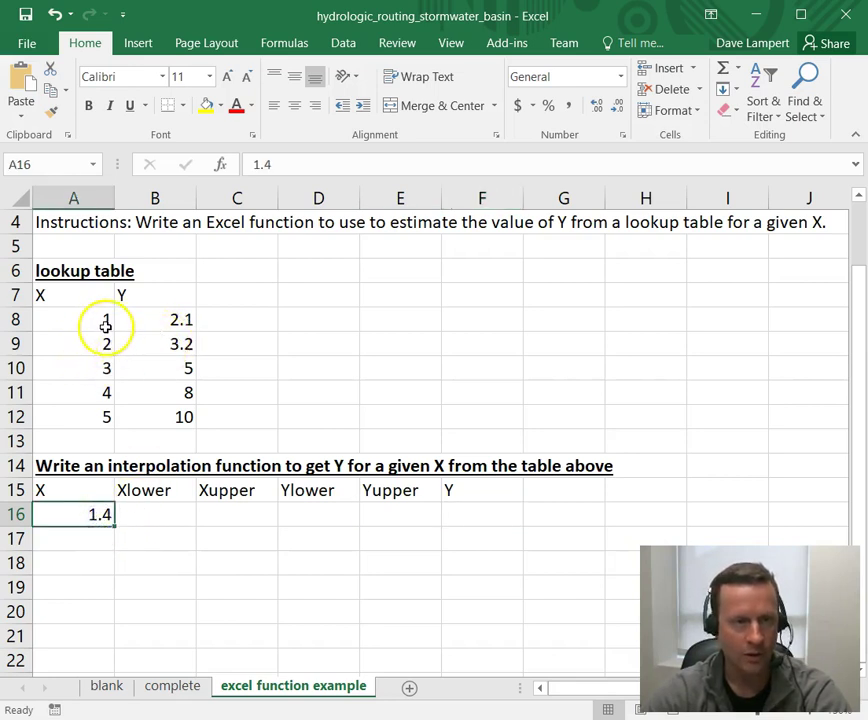
{"action": "left_click_drag", "start_coordinate": [106, 325], "coordinate": [104, 340]}
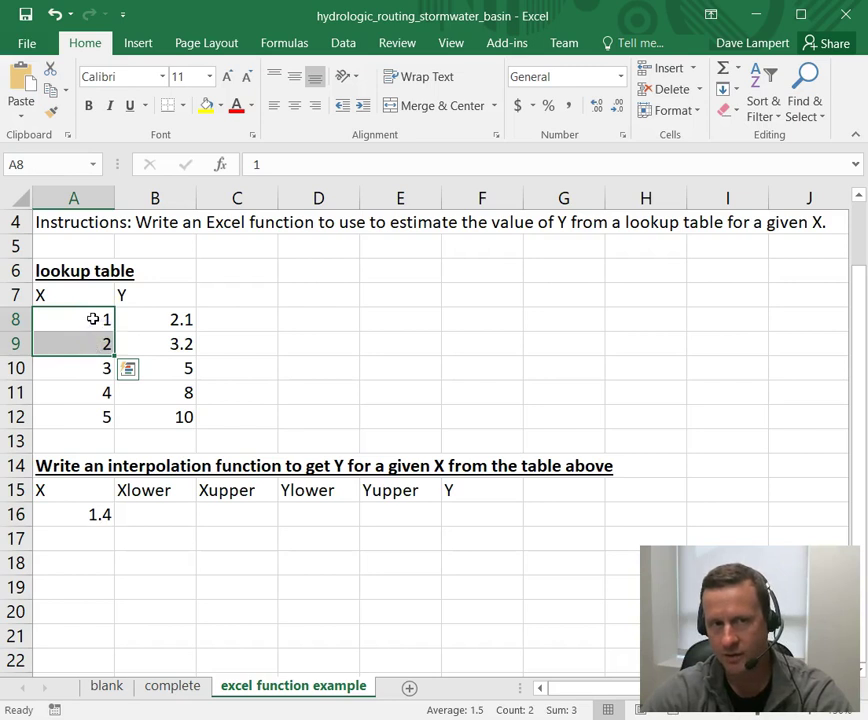
{"action": "left_click_drag", "start_coordinate": [159, 323], "coordinate": [155, 337]}
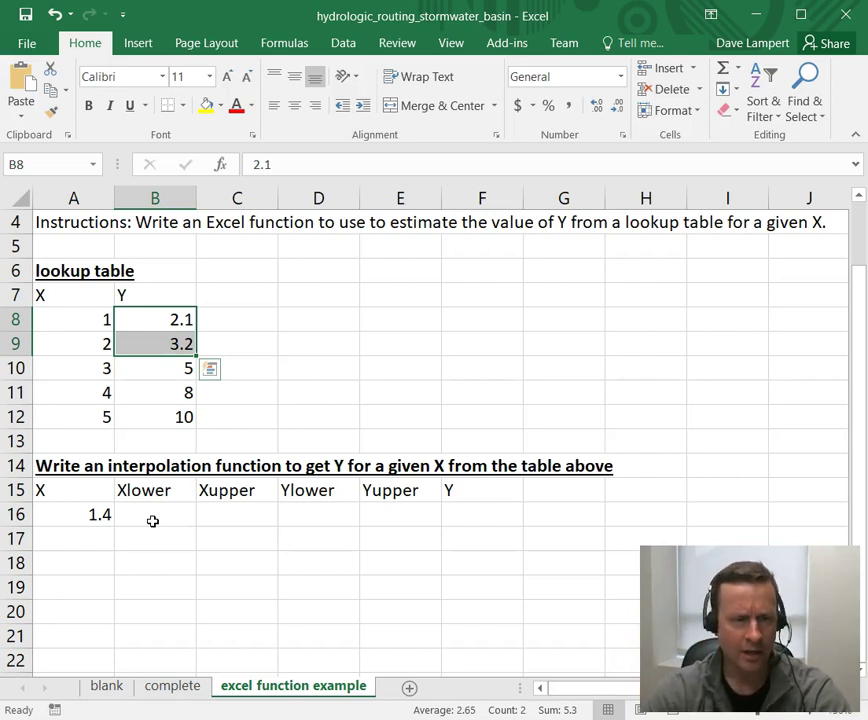
{"action": "left_click", "coordinate": [97, 515]}
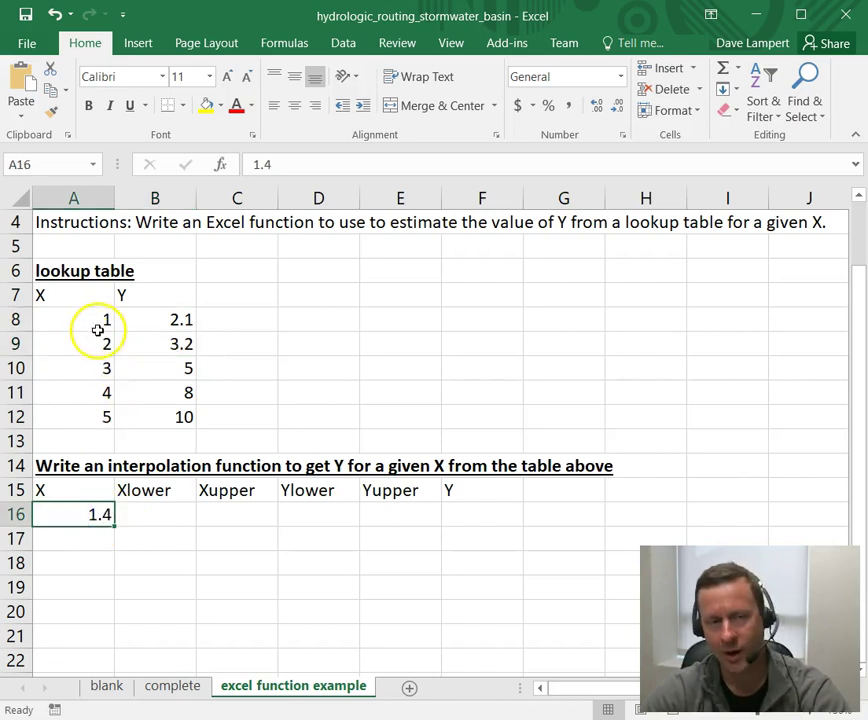
{"action": "left_click_drag", "start_coordinate": [97, 325], "coordinate": [162, 340]}
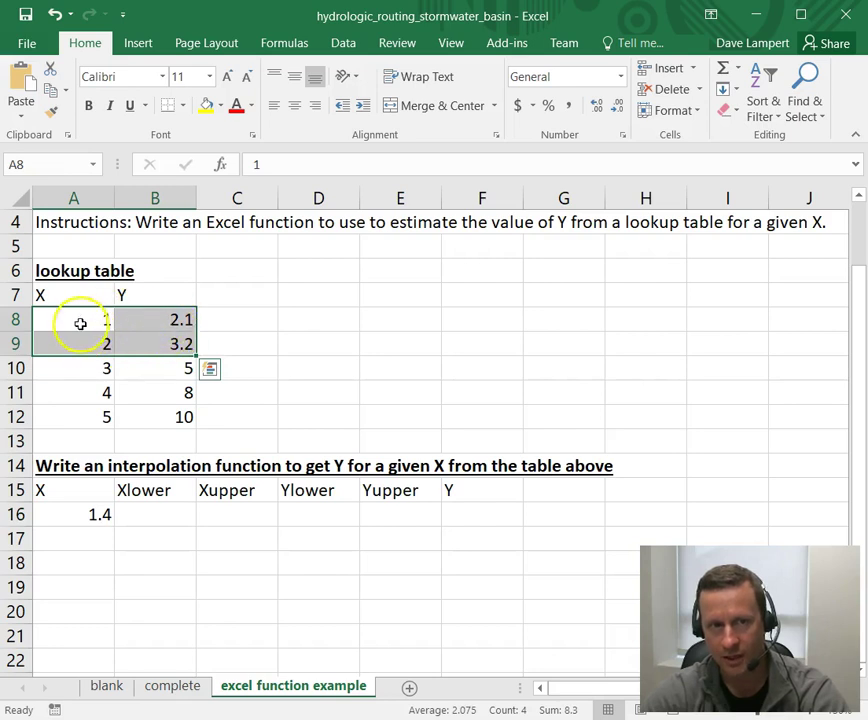
Highlight the bound cells B16:E16 and compare them with bracketing table rows.
{"action": "left_click_drag", "start_coordinate": [151, 516], "coordinate": [395, 515]}
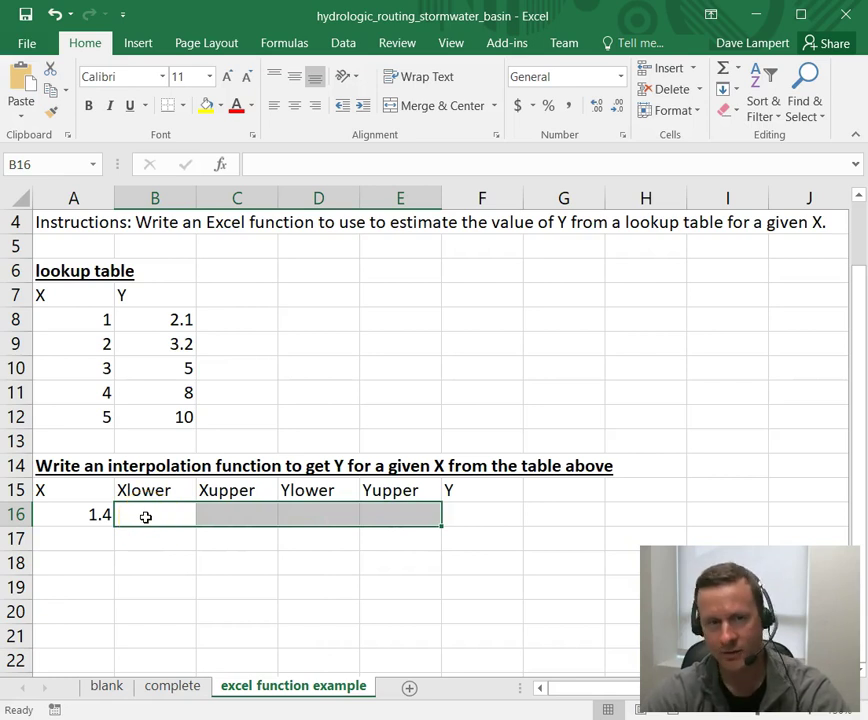
{"action": "left_click", "coordinate": [145, 516]}
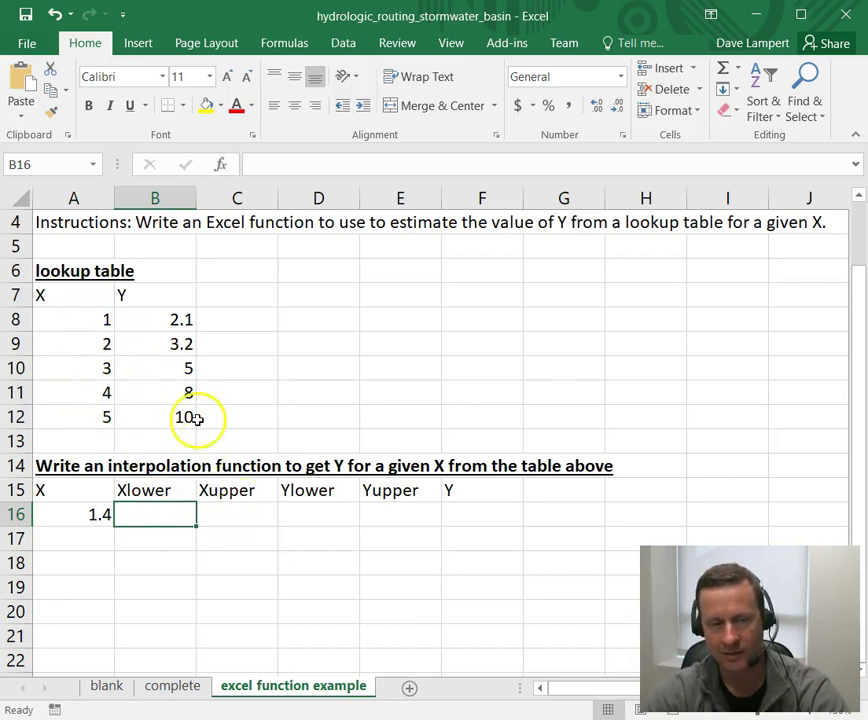
{"action": "left_click", "coordinate": [100, 515]}
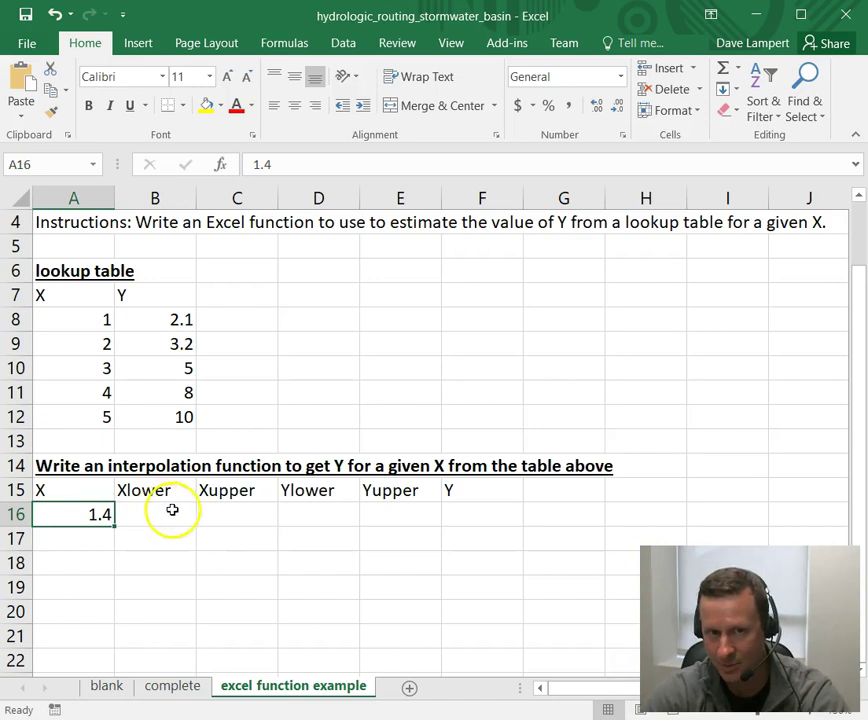
{"action": "left_click_drag", "start_coordinate": [178, 519], "coordinate": [397, 510]}
{"action": "left_click_drag", "start_coordinate": [107, 325], "coordinate": [157, 332]}
{"action": "left_click", "coordinate": [80, 516]}
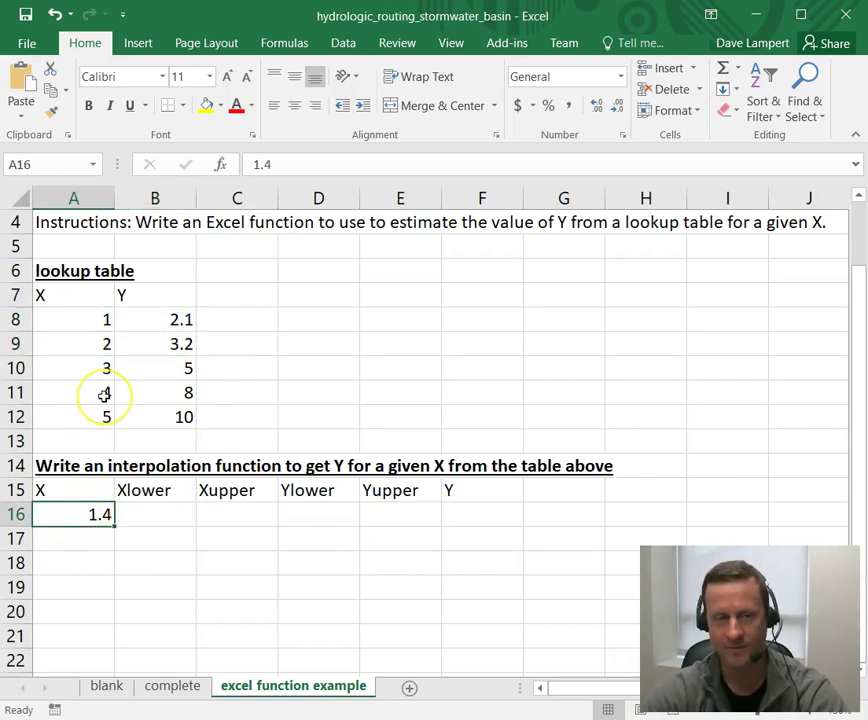
{"action": "left_click_drag", "start_coordinate": [104, 395], "coordinate": [124, 408]}
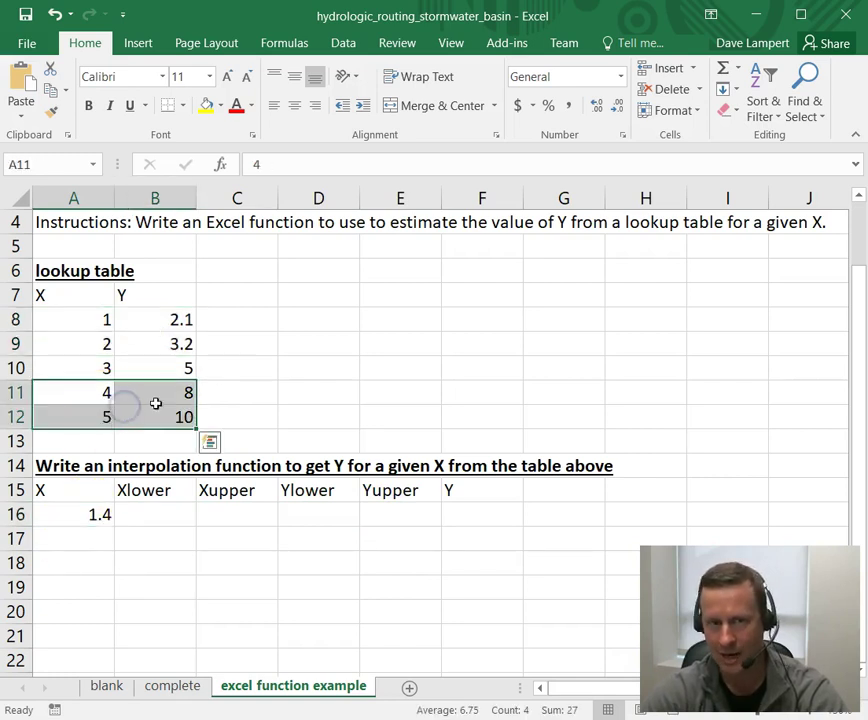
{"action": "left_click", "coordinate": [159, 511]}
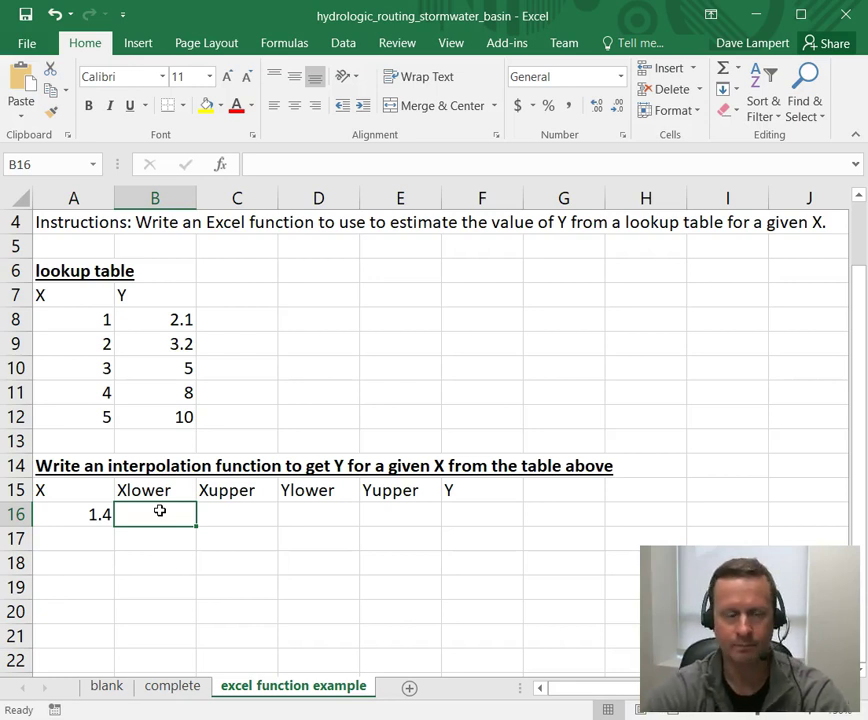
Step through the result cells B16 to E16 against the table's first row.
{"action": "left_click", "coordinate": [102, 390]}
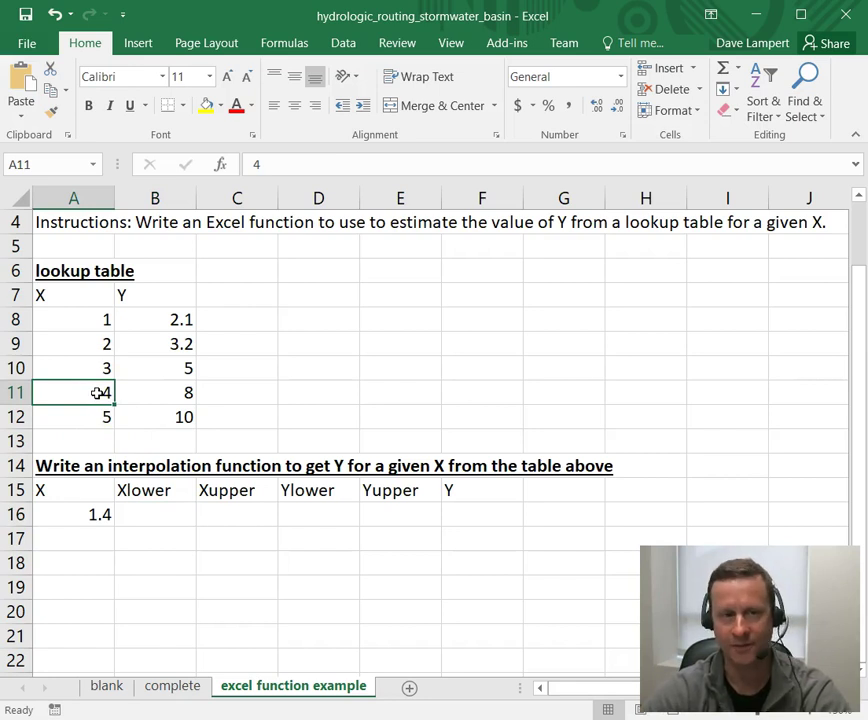
{"action": "left_click_drag", "start_coordinate": [97, 320], "coordinate": [136, 320]}
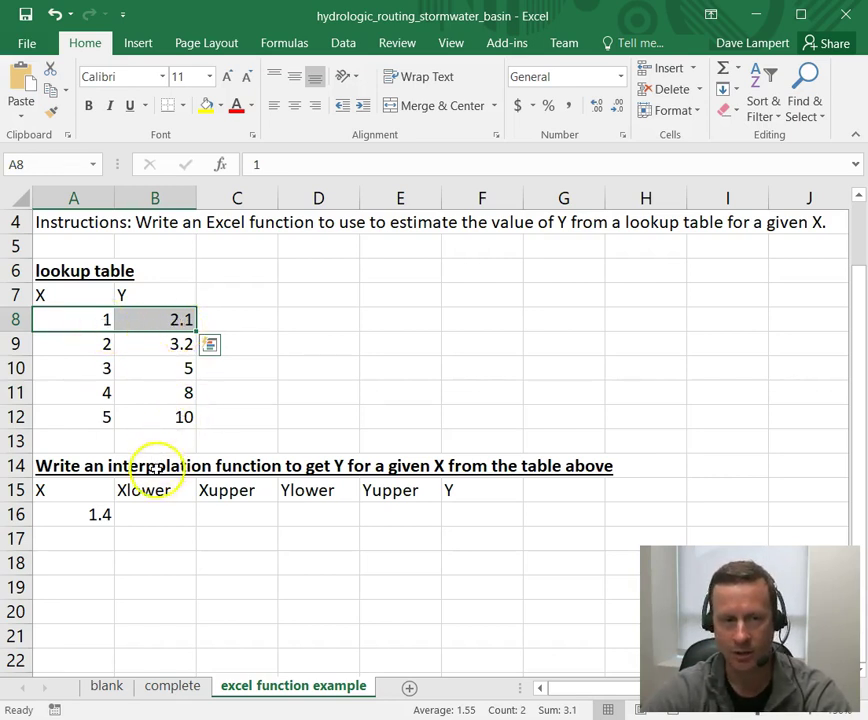
{"action": "left_click", "coordinate": [157, 513]}
{"action": "left_click", "coordinate": [300, 516]}
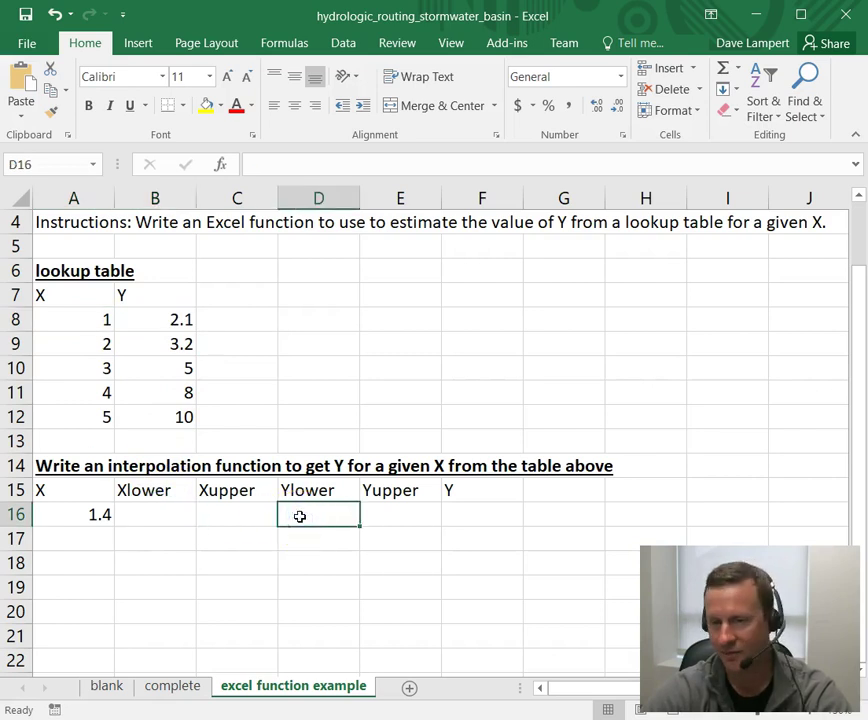
{"action": "left_click", "coordinate": [250, 521]}
{"action": "left_click", "coordinate": [405, 513]}
In B16, begin =VLOOKUP( with A16 as the lookup value.
{"action": "left_click", "coordinate": [162, 513]}
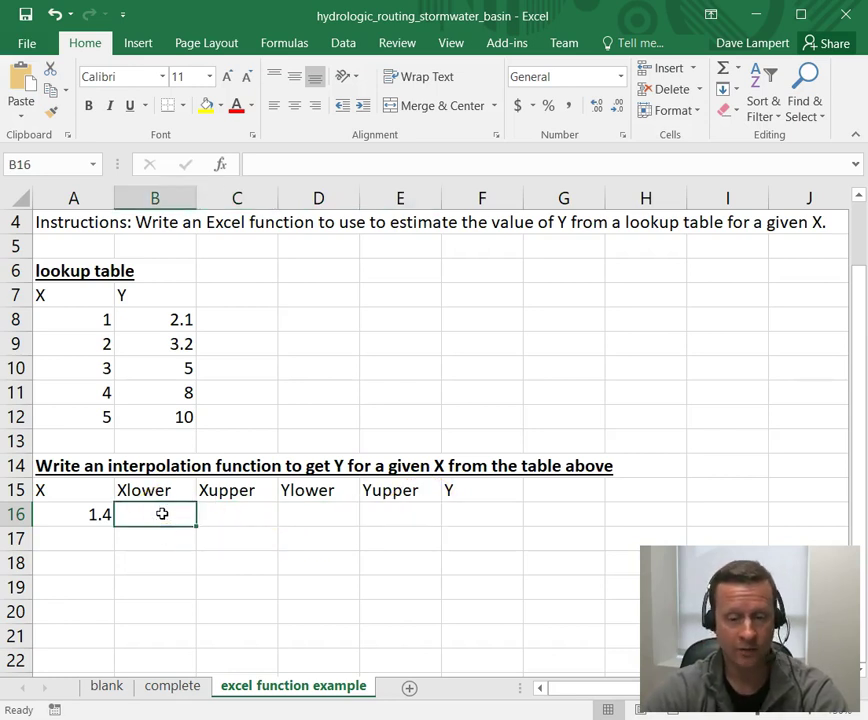
{"action": "type", "text": "="}
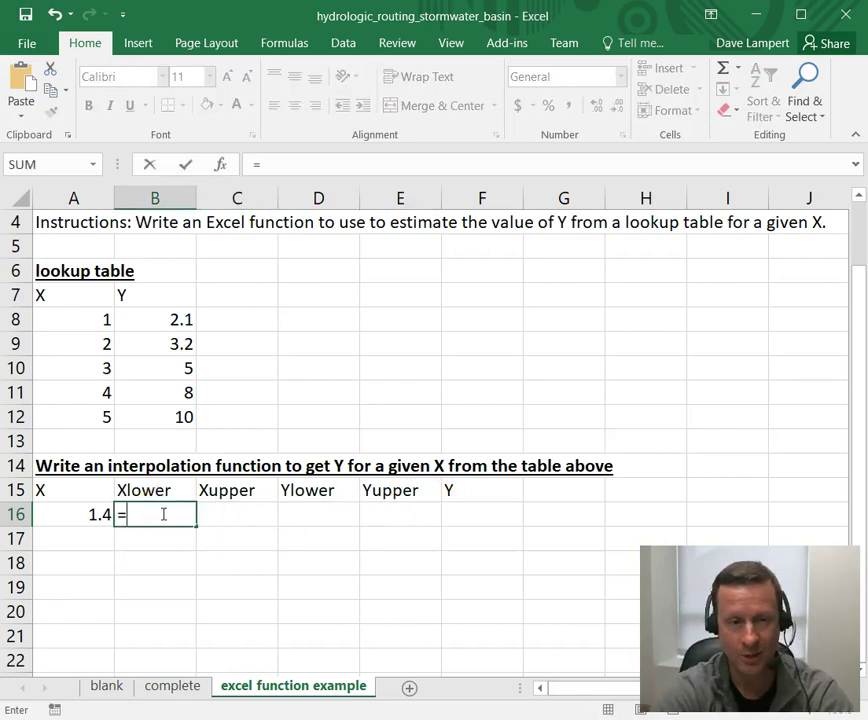
{"action": "type", "text": "vlookup("}
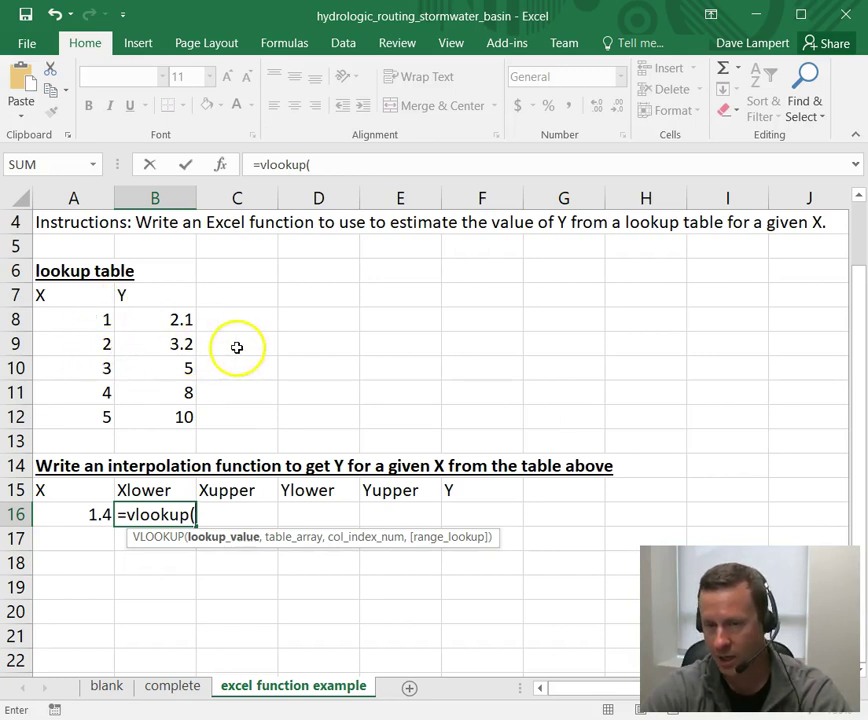
{"action": "left_click", "coordinate": [101, 515]}
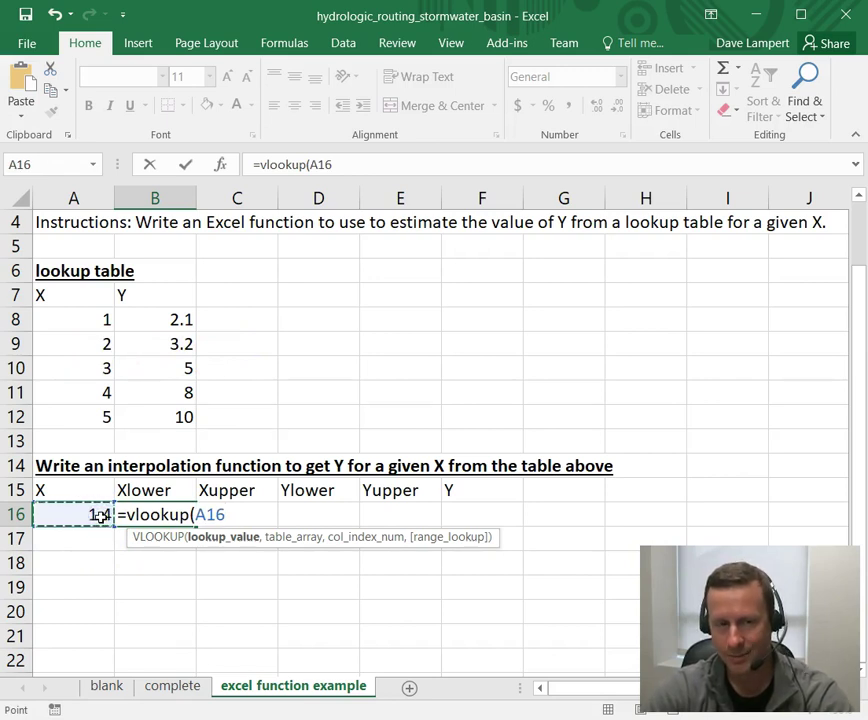
{"action": "type", "text": ","}
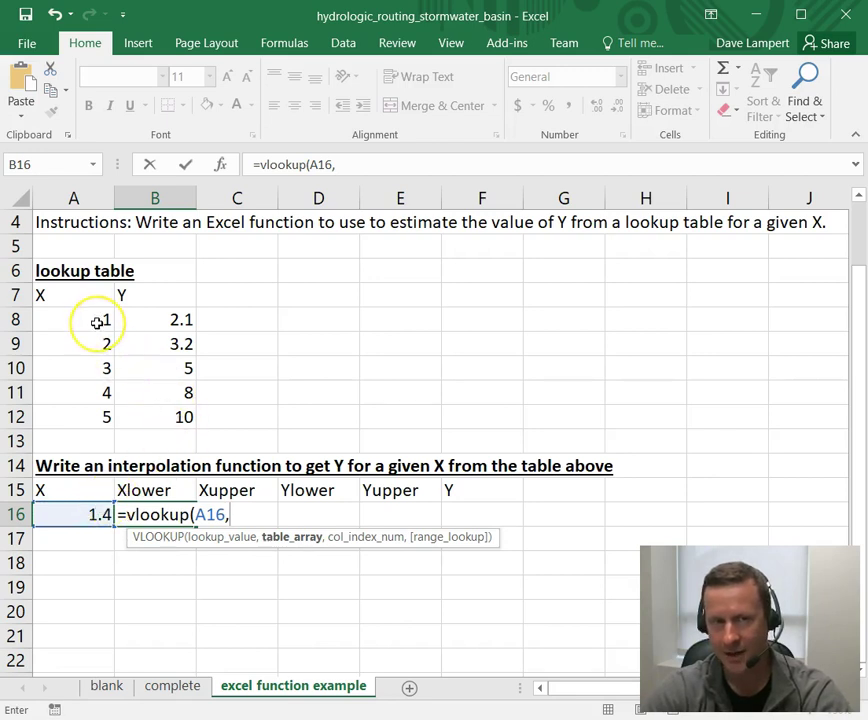
Add the lookup table as the fully absolute table_array $A$8:$B$12.
{"action": "left_click_drag", "start_coordinate": [97, 321], "coordinate": [153, 411]}
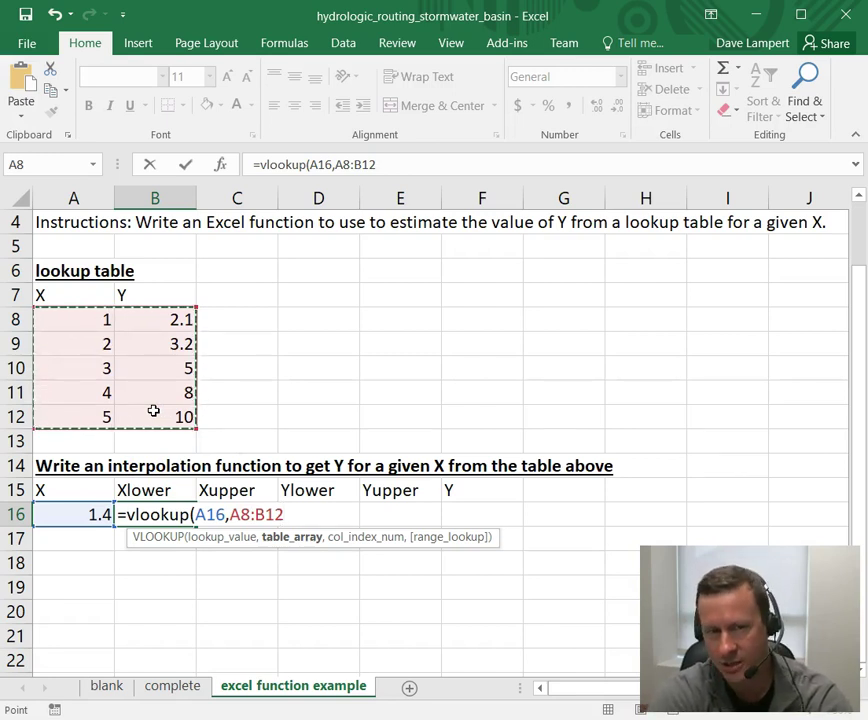
{"action": "key", "text": "F4"}
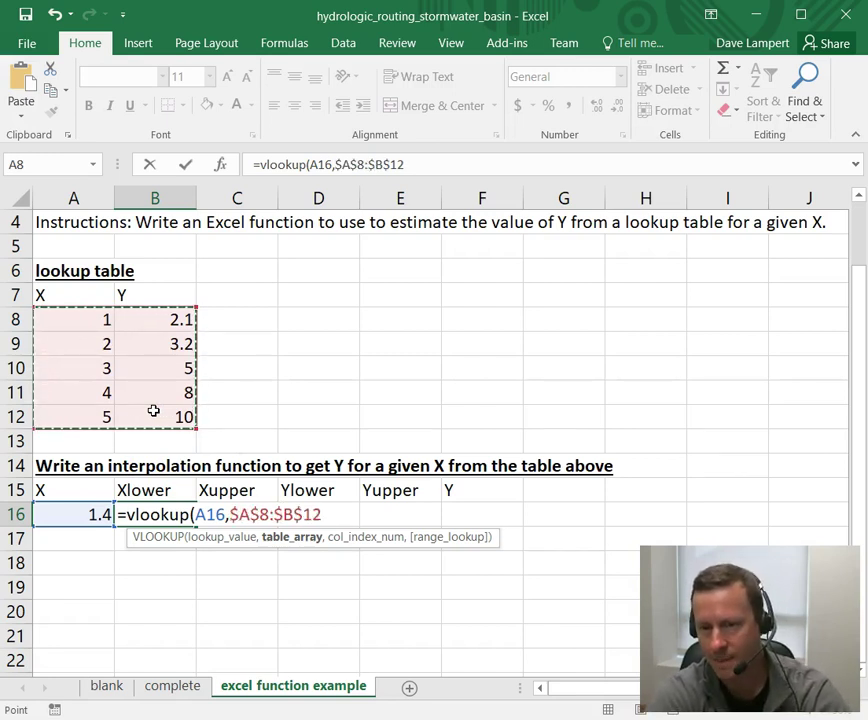
{"action": "left_click", "coordinate": [156, 402]}
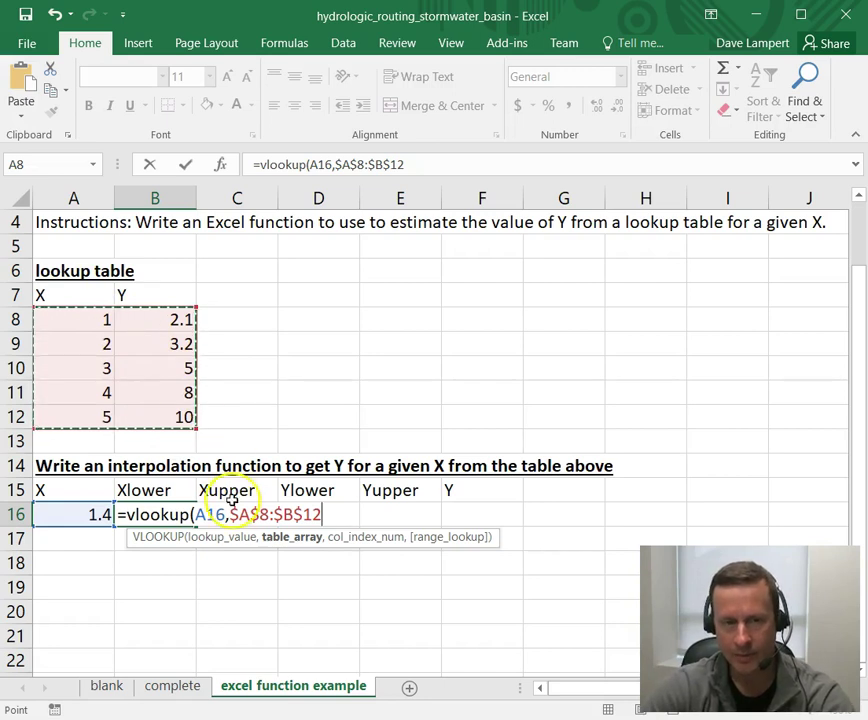
{"action": "left_click", "coordinate": [242, 516]}
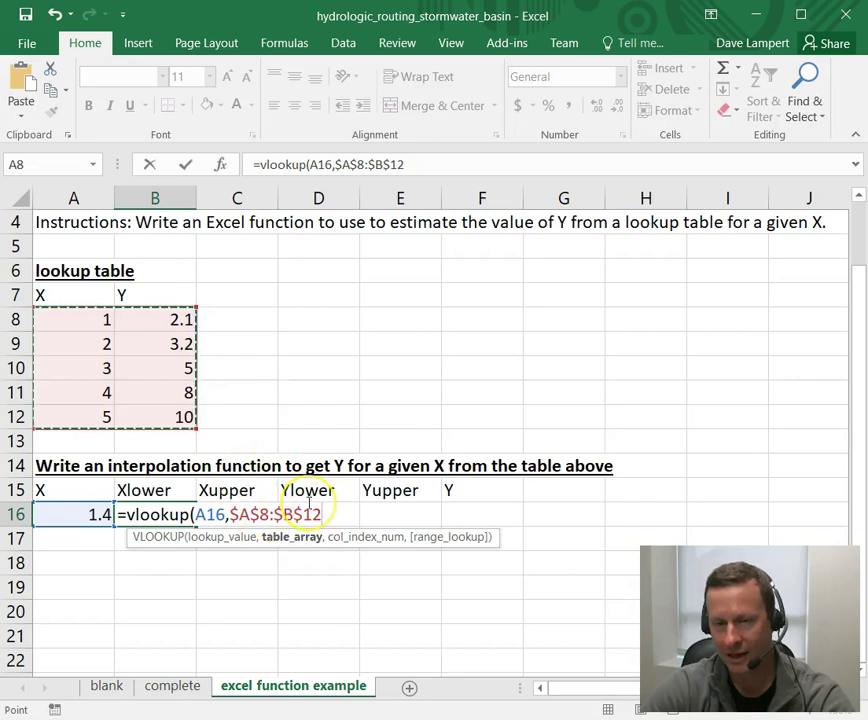
{"action": "key", "text": "F4"}
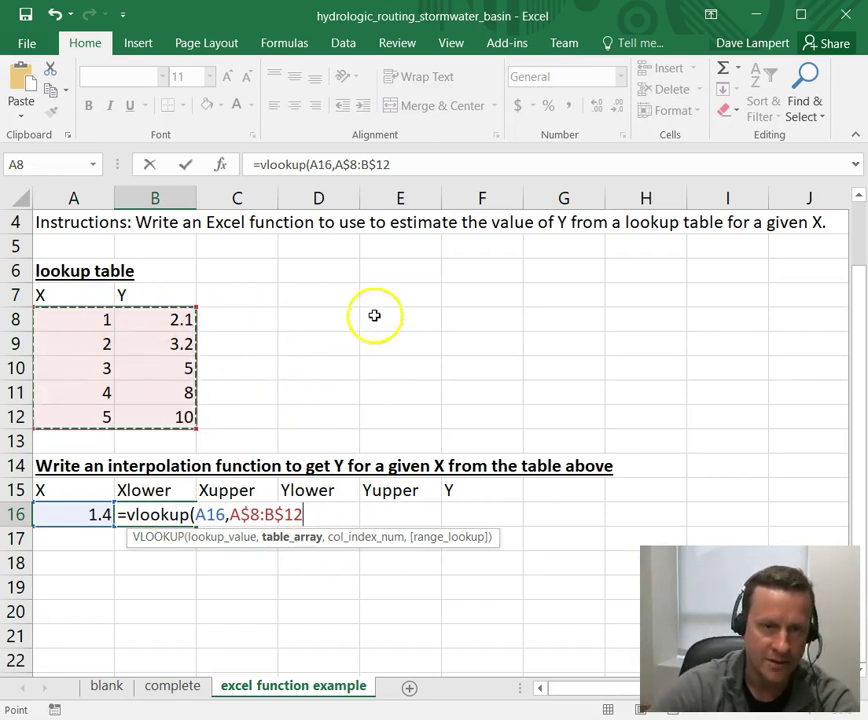
{"action": "key", "text": "F4"}
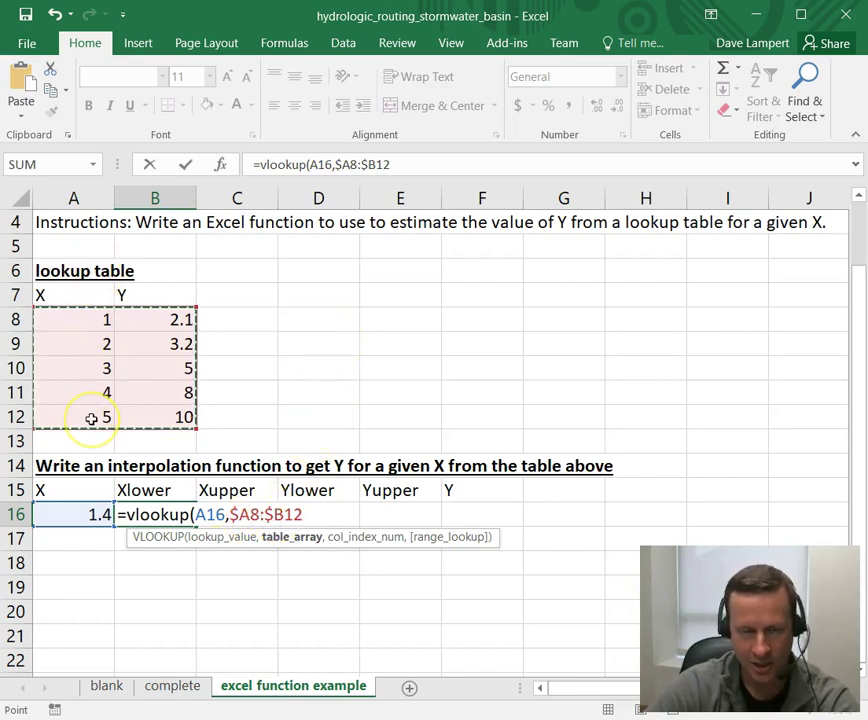
{"action": "key", "text": "F4"}
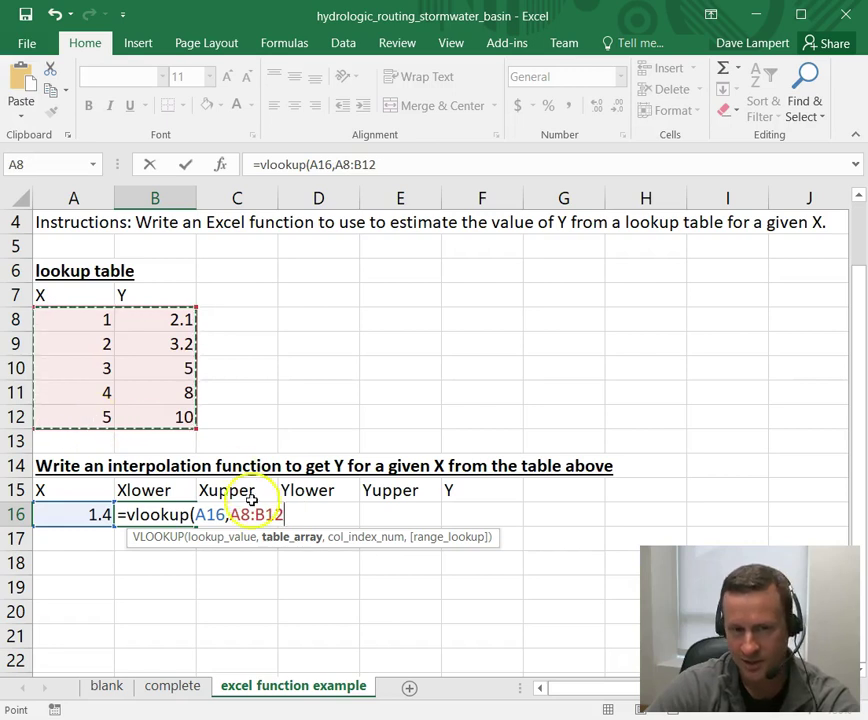
{"action": "key", "text": "F4"}
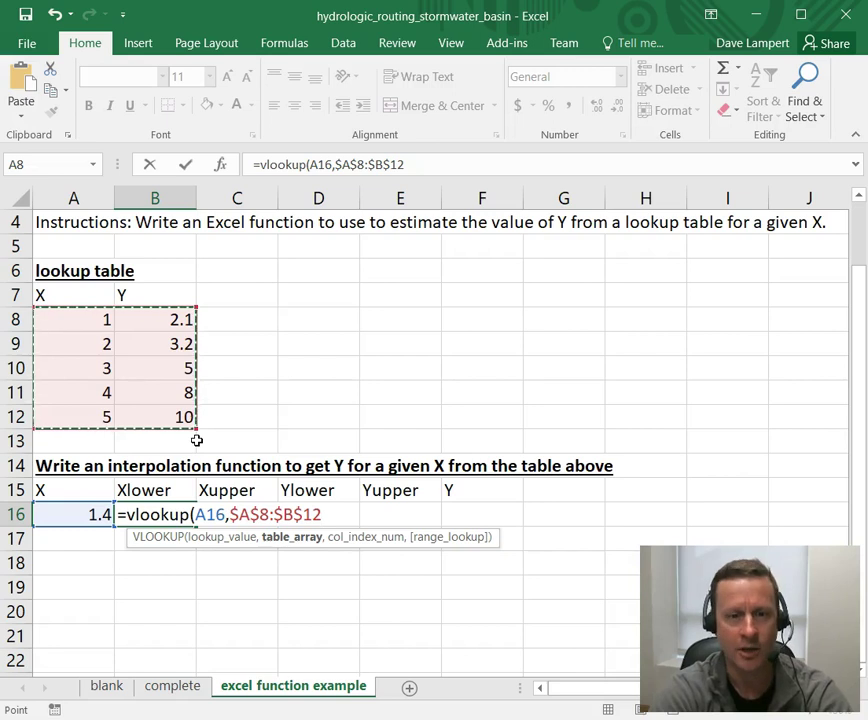
{"action": "type", "text": ",1"}
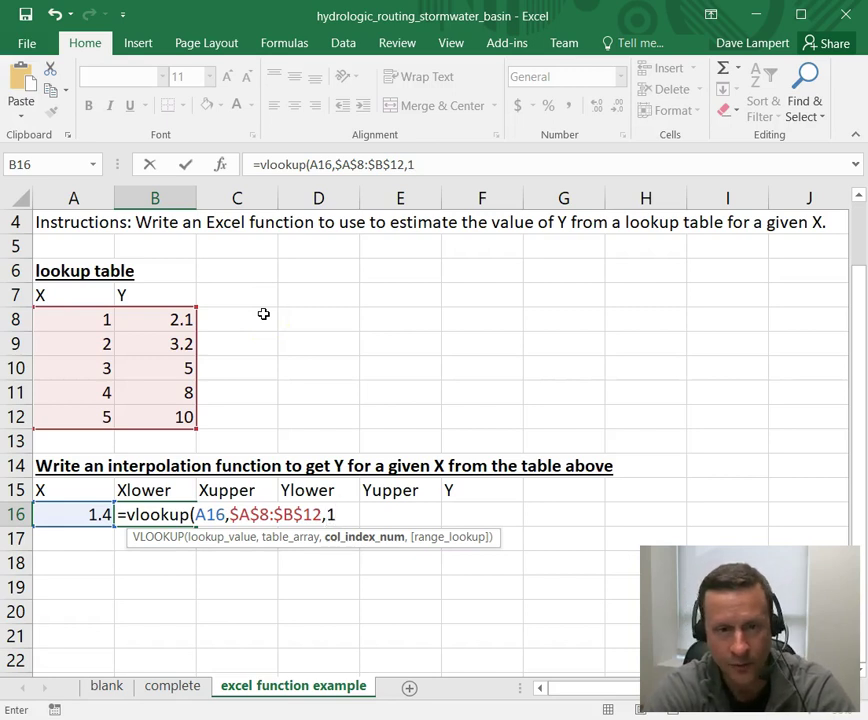
Complete the VLOOKUP with column 1 and FALSE, then test A16 with X value 3.
{"action": "type", "text": ","}
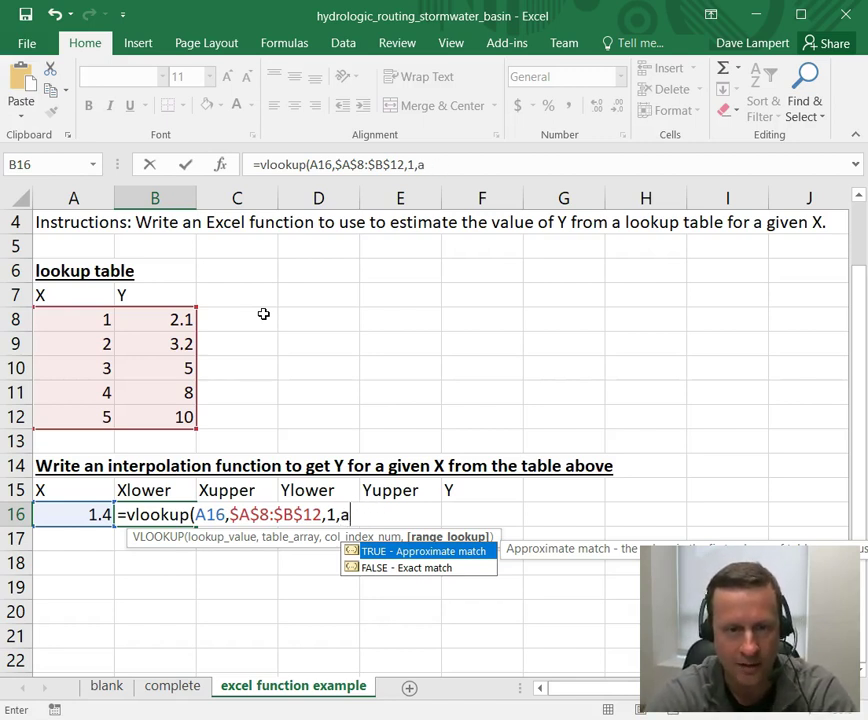
{"action": "type", "text": "false"}
{"action": "key", "text": "Return"}
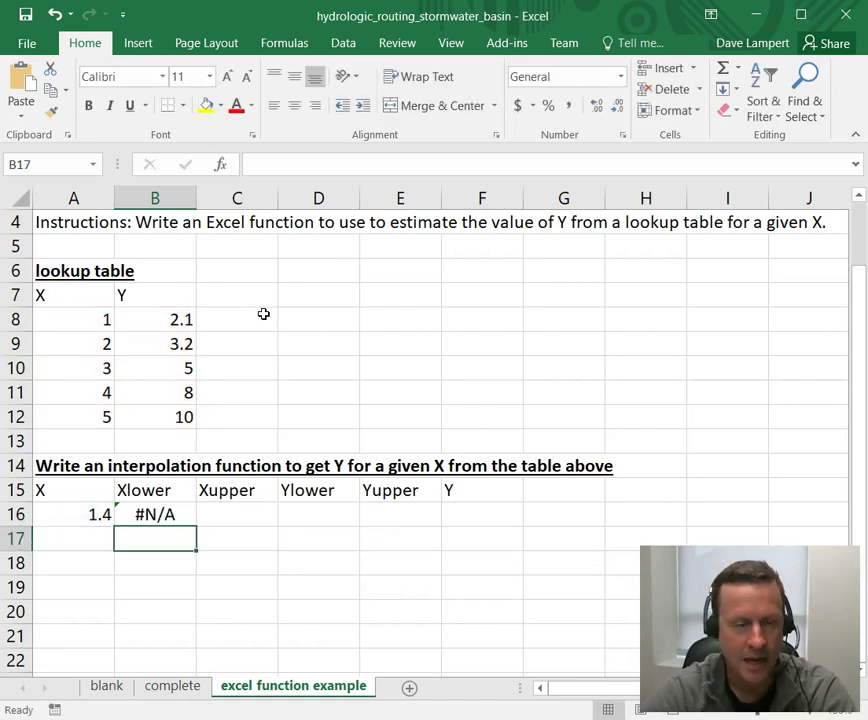
{"action": "left_click", "coordinate": [102, 520]}
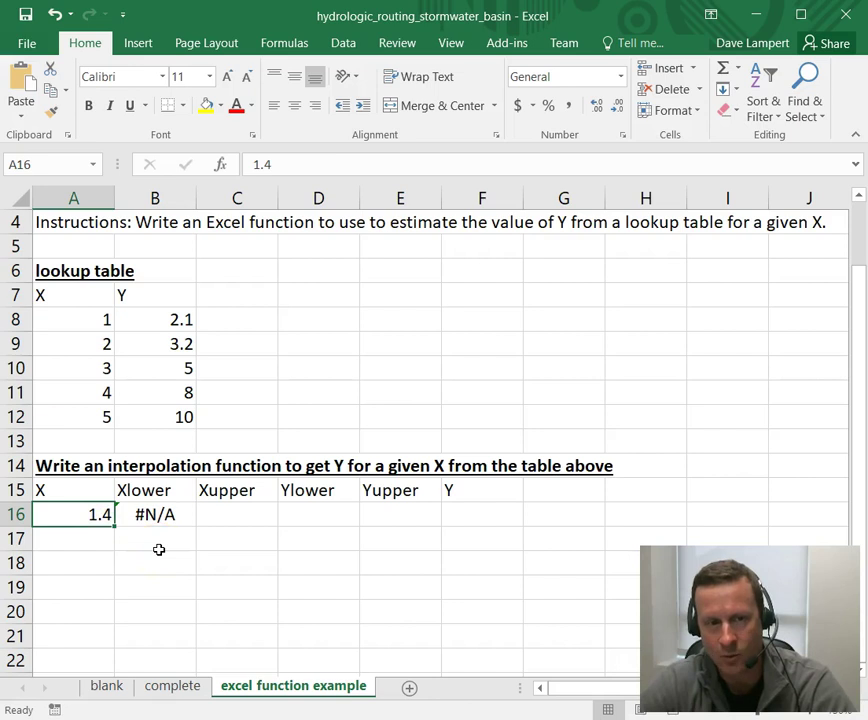
{"action": "type", "text": "3"}
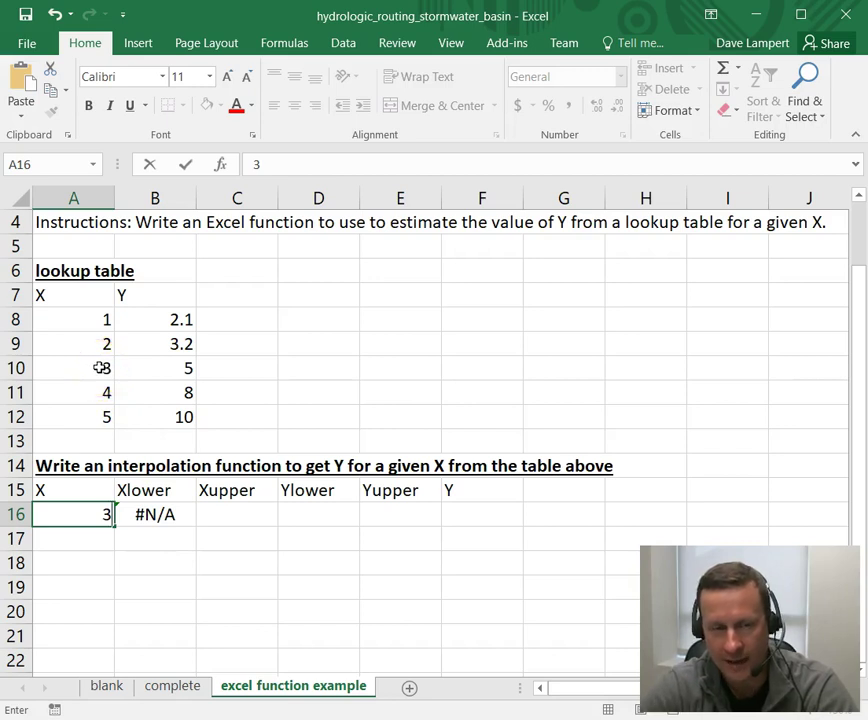
{"action": "key", "text": "Return"}
{"action": "key", "text": "Up"}
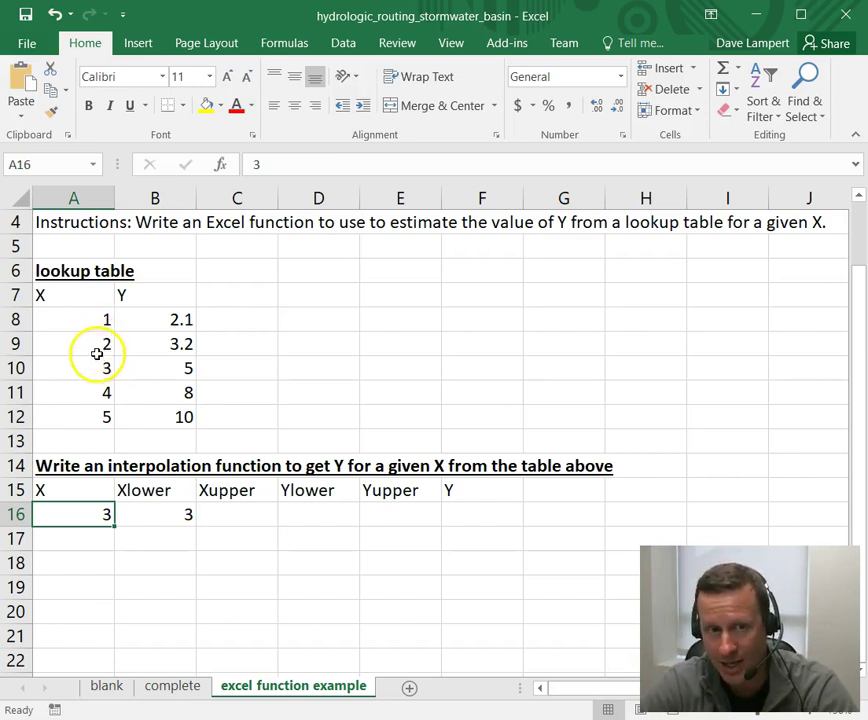
Change the B16 match type from FALSE to TRUE for approximate matching.
{"action": "left_click", "coordinate": [165, 514]}
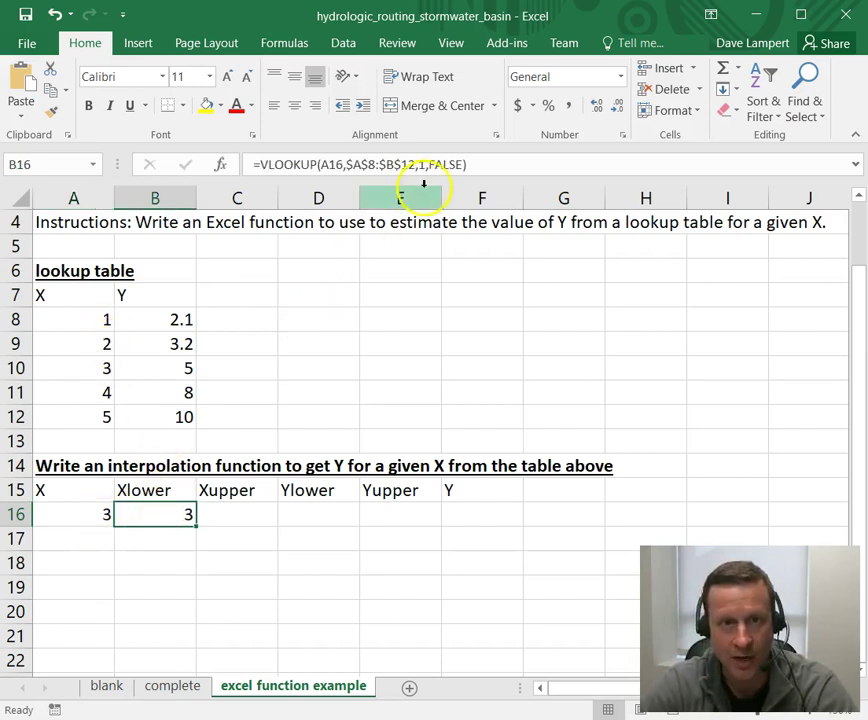
{"action": "double_click", "coordinate": [452, 164]}
{"action": "type", "text": "Tur"}
{"action": "type", "text": "ue"}
{"action": "key", "text": "Return"}
{"action": "key", "text": "Up"}
Test A16 with X values 1.4 and then 4.2, returning Xlower 4.
{"action": "key", "text": "Left"}
{"action": "type", "text": "1."}
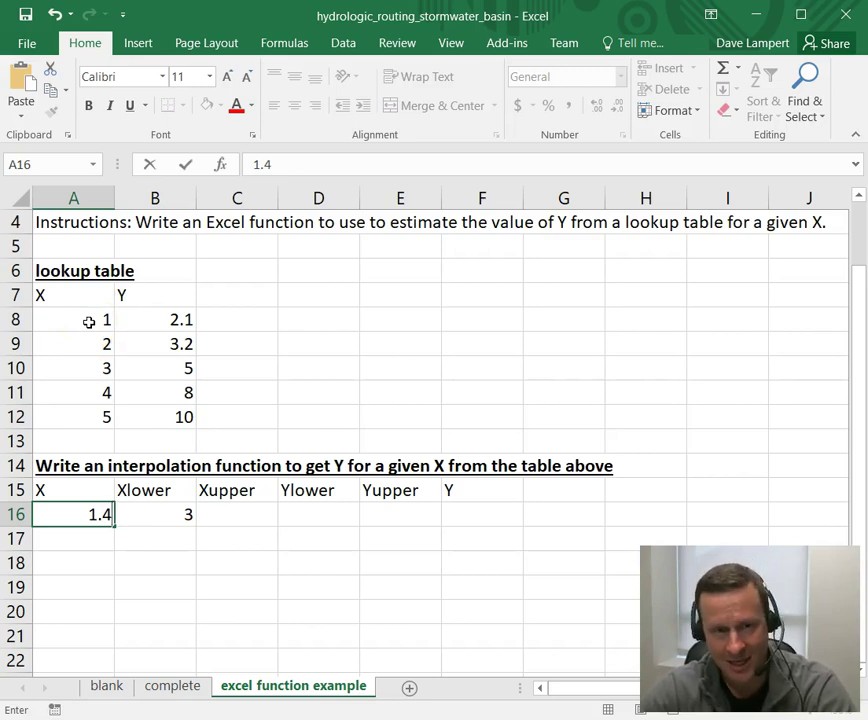
{"action": "key", "text": "Return"}
{"action": "left_click", "coordinate": [88, 321]}
{"action": "left_click", "coordinate": [92, 511]}
{"action": "type", "text": "4.2"}
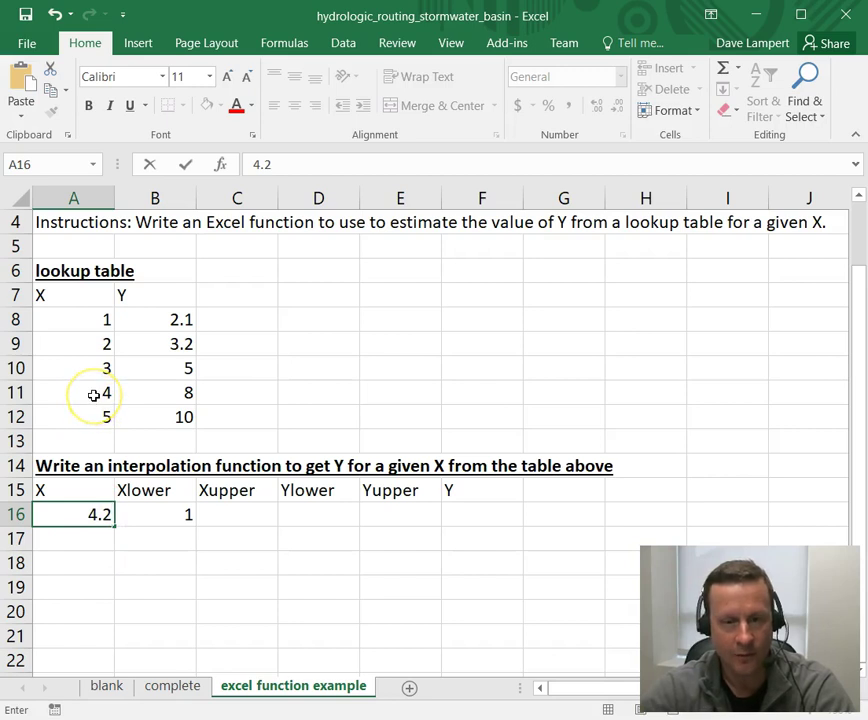
{"action": "key", "text": "Return"}
{"action": "key", "text": "Up"}
{"action": "key", "text": "Right"}
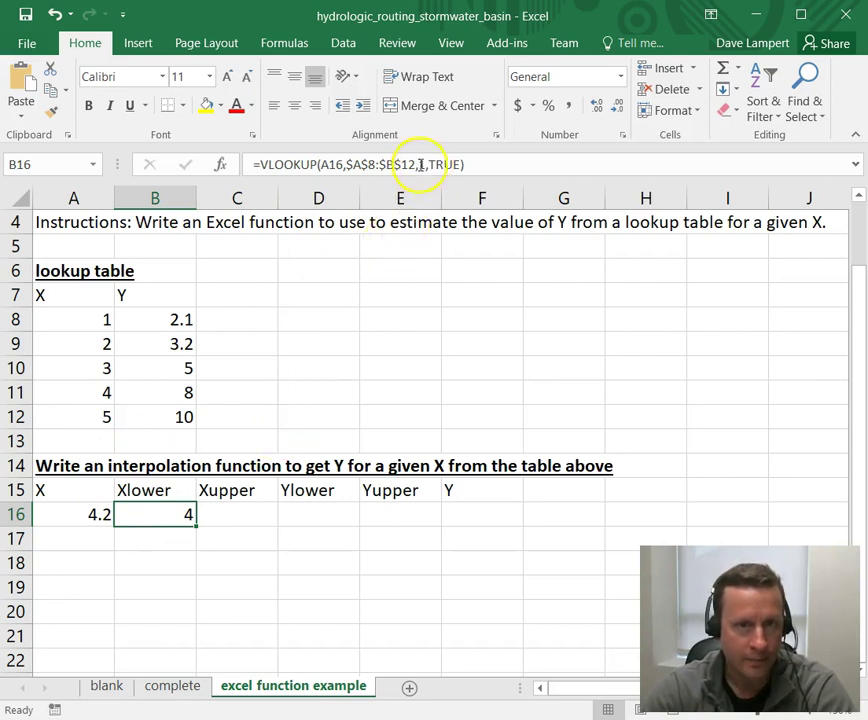
Change the B16 VLOOKUP column index from 1 to 2.
{"action": "left_click", "coordinate": [424, 168]}
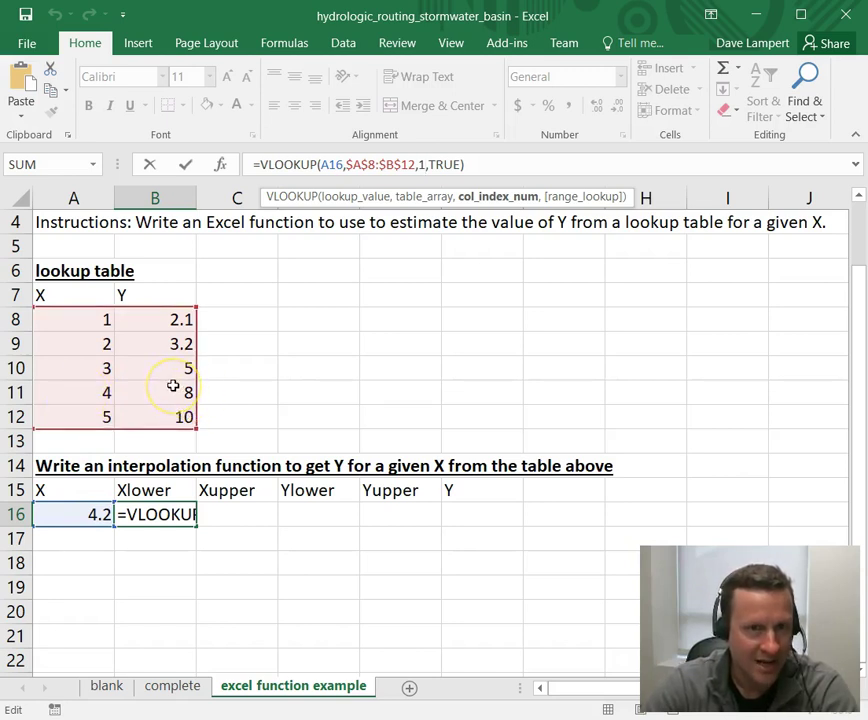
{"action": "key", "text": "BackSpace"}
{"action": "type", "text": "2"}
{"action": "key", "text": "Return"}
Re-enter X value 1.4 in A16 and confirm B16 returns 2.1.
{"action": "key", "text": "Up"}
{"action": "key", "text": "Left"}
{"action": "type", "text": "1."}
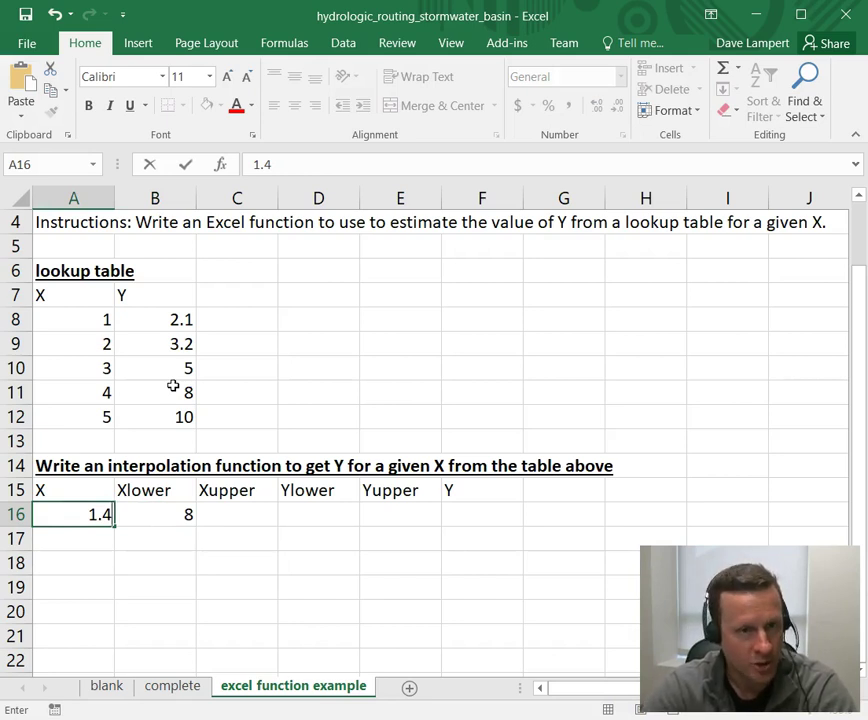
{"action": "key", "text": "Return"}
{"action": "key", "text": "Up"}
{"action": "key", "text": "Right"}
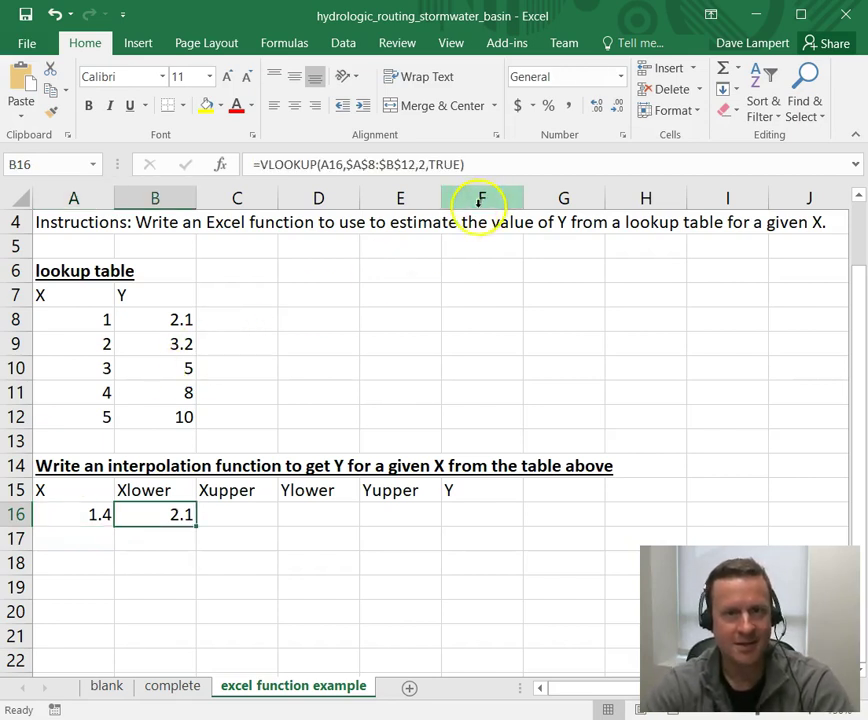
Compare B16 with Ylower D16 and select the B16 formula text to copy.
{"action": "left_click", "coordinate": [180, 514]}
{"action": "left_click", "coordinate": [312, 514]}
{"action": "left_click", "coordinate": [141, 515]}
{"action": "left_click", "coordinate": [484, 172]}
Paste the copied lookup formula into Ylower cell D16.
{"action": "key", "text": "Escape"}
{"action": "key", "text": "Right"}
{"action": "key", "text": "Right"}
{"action": "type", "text": "=VLOOKUP(A16,$A$8:$B$12,2,TRUE)"}
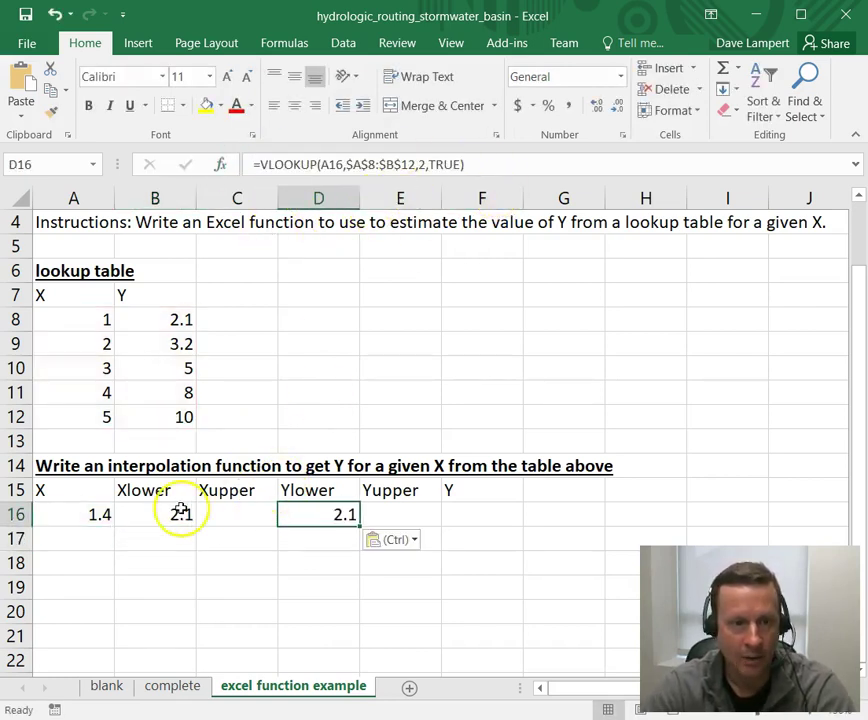
Set the B16 formula's column index back to 1 so Xlower returns 1.
{"action": "left_click", "coordinate": [176, 515]}
{"action": "left_click", "coordinate": [422, 164]}
{"action": "key", "text": "BackSpace"}
{"action": "type", "text": "1"}
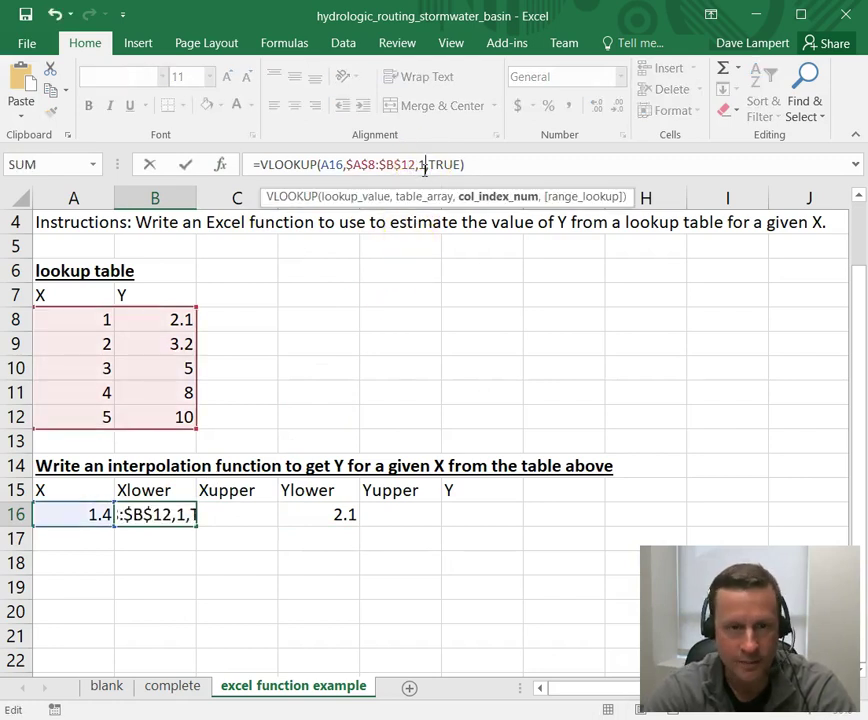
{"action": "key", "text": "Return"}
Review Xlower 1 and Ylower 2.1 against the table, then select Y values B8:B12.
{"action": "left_click", "coordinate": [180, 522]}
{"action": "left_click", "coordinate": [78, 515]}
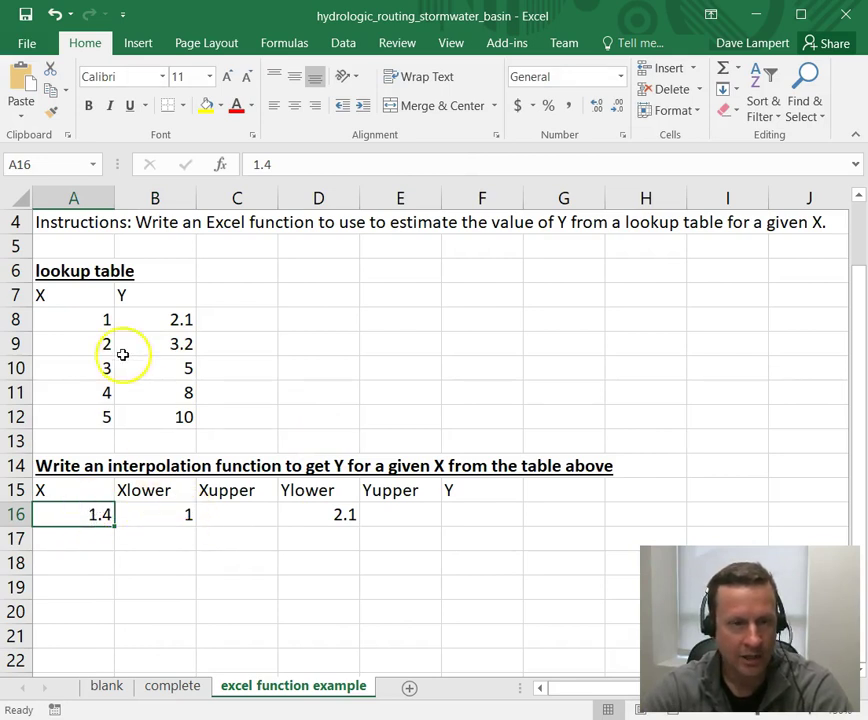
{"action": "left_click_drag", "start_coordinate": [90, 316], "coordinate": [170, 316]}
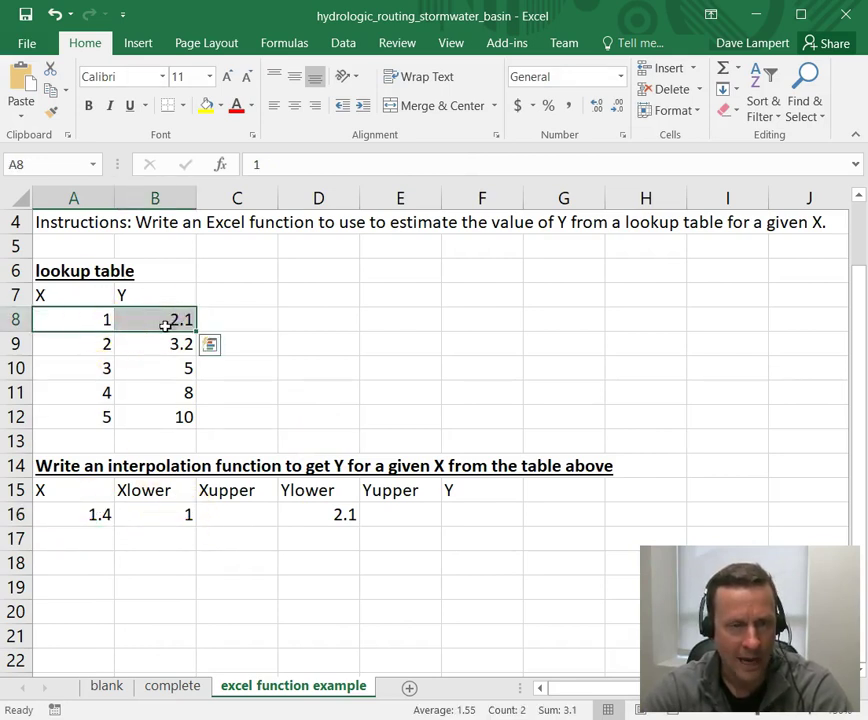
{"action": "left_click", "coordinate": [178, 510]}
{"action": "left_click", "coordinate": [306, 501]}
{"action": "left_click", "coordinate": [236, 527]}
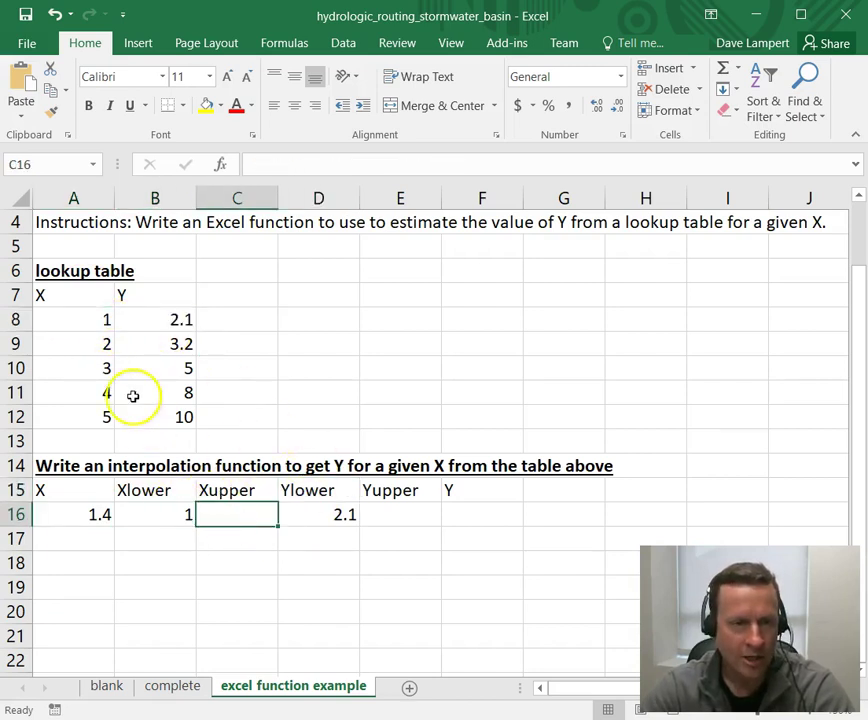
{"action": "left_click", "coordinate": [98, 344]}
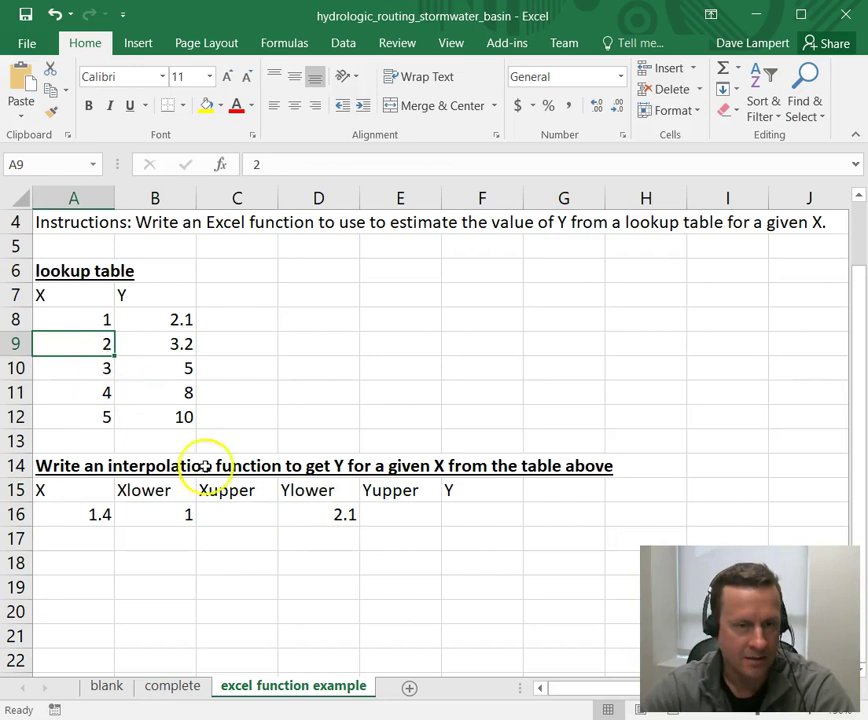
{"action": "left_click", "coordinate": [231, 525]}
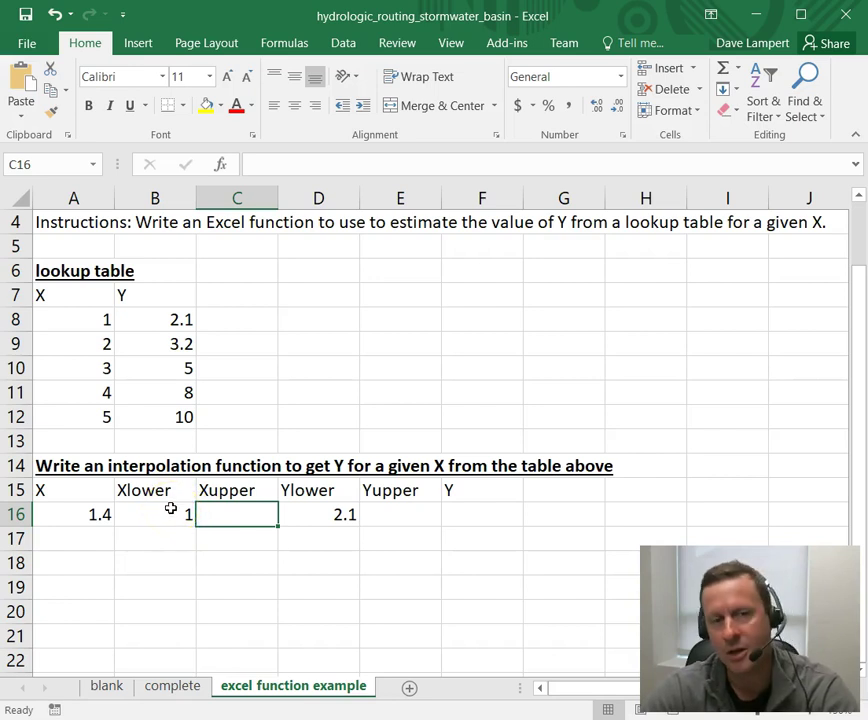
{"action": "left_click", "coordinate": [171, 511]}
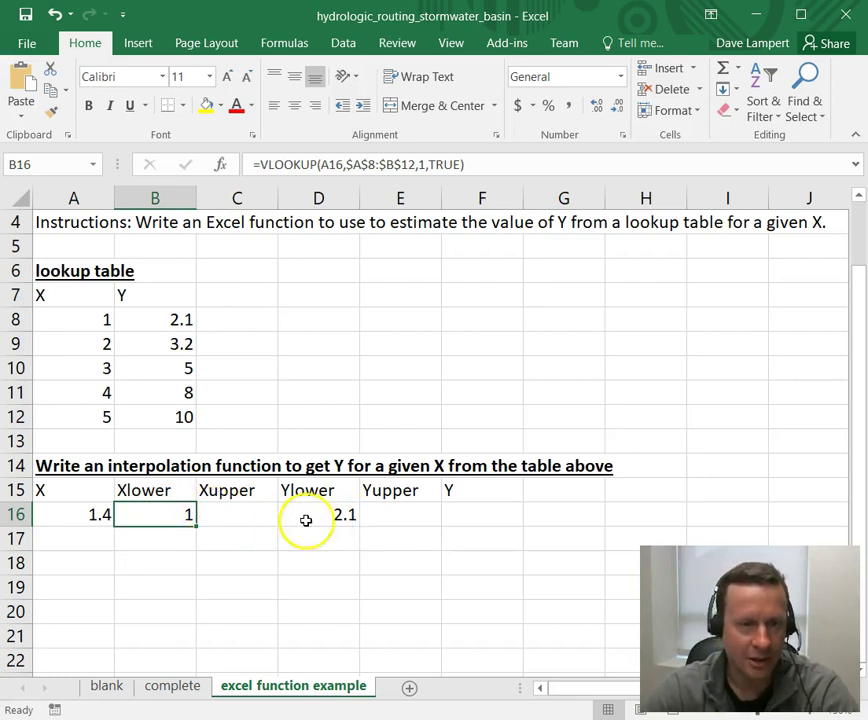
{"action": "left_click", "coordinate": [344, 514]}
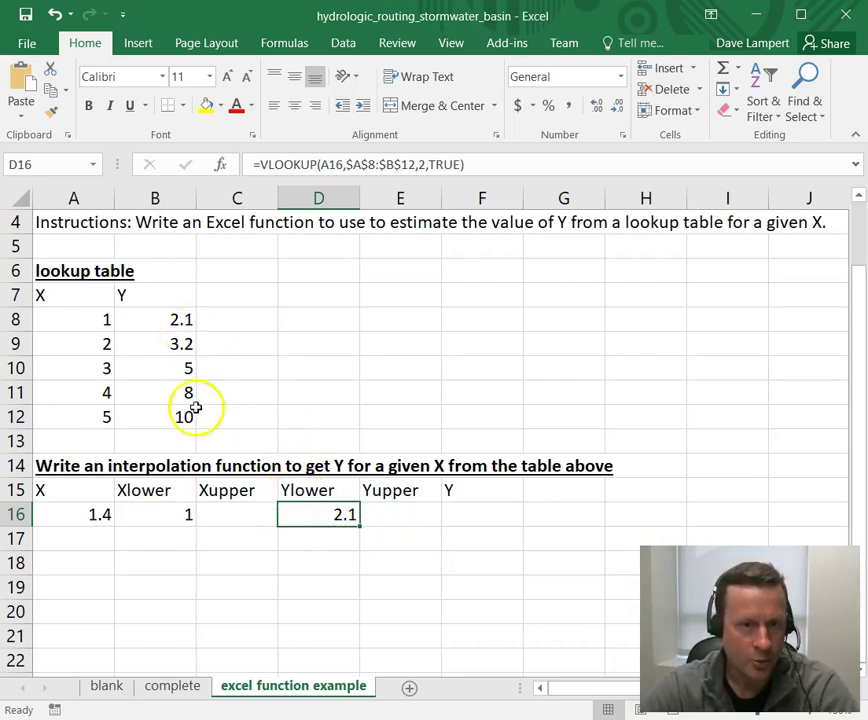
{"action": "left_click_drag", "start_coordinate": [174, 320], "coordinate": [164, 414]}
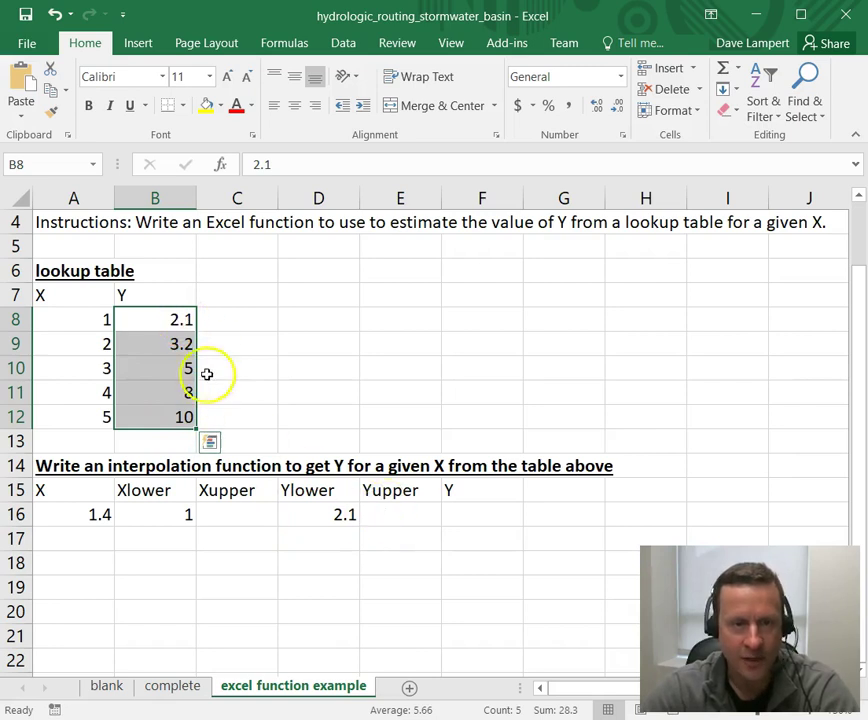
Enter =MATCH(D16,$B$8:$B$12) in Yupper cell E16.
{"action": "left_click", "coordinate": [390, 513]}
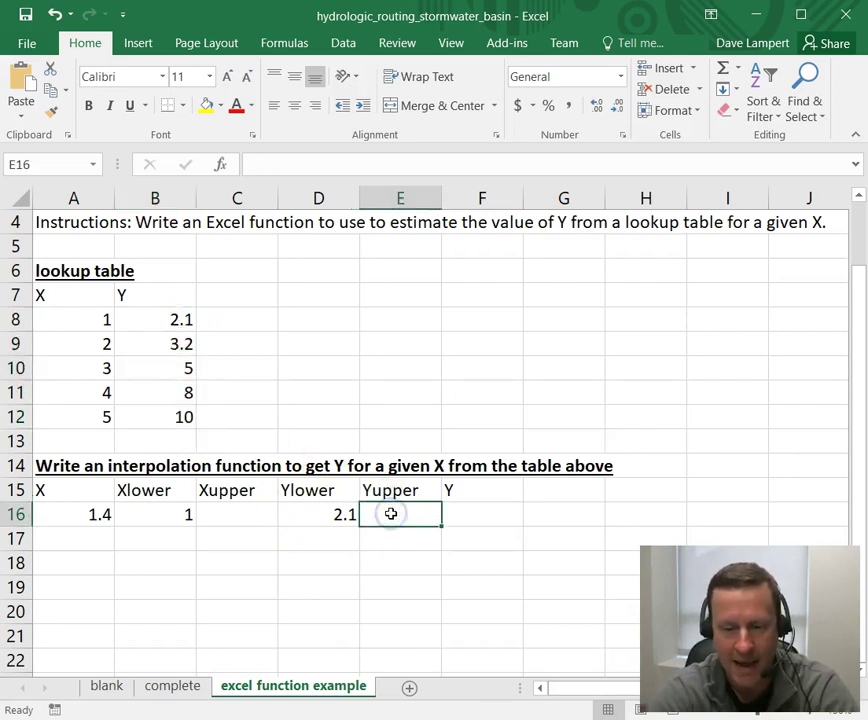
{"action": "type", "text": "=match("}
{"action": "left_click", "coordinate": [345, 516]}
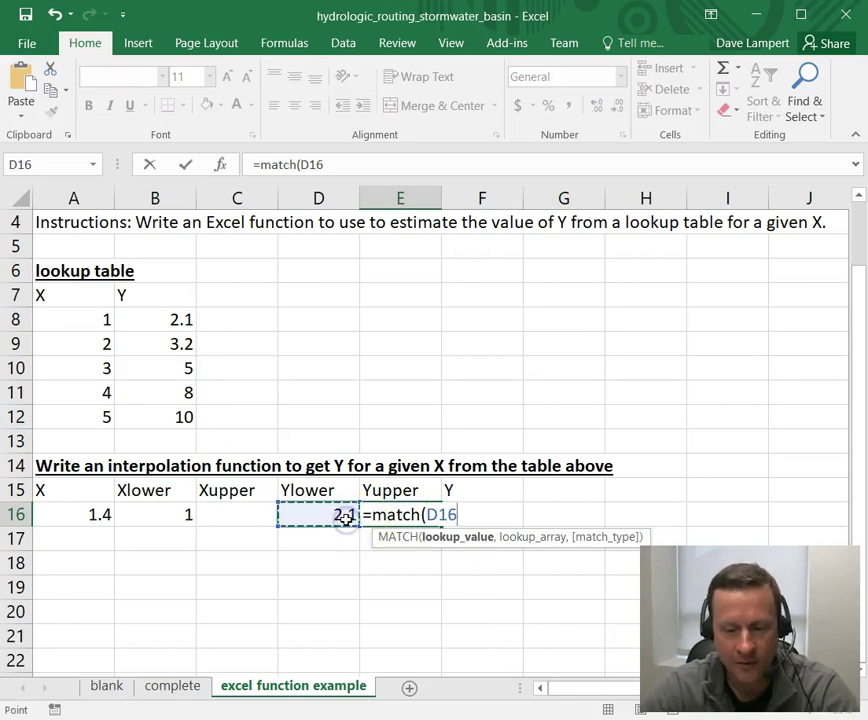
{"action": "type", "text": ","}
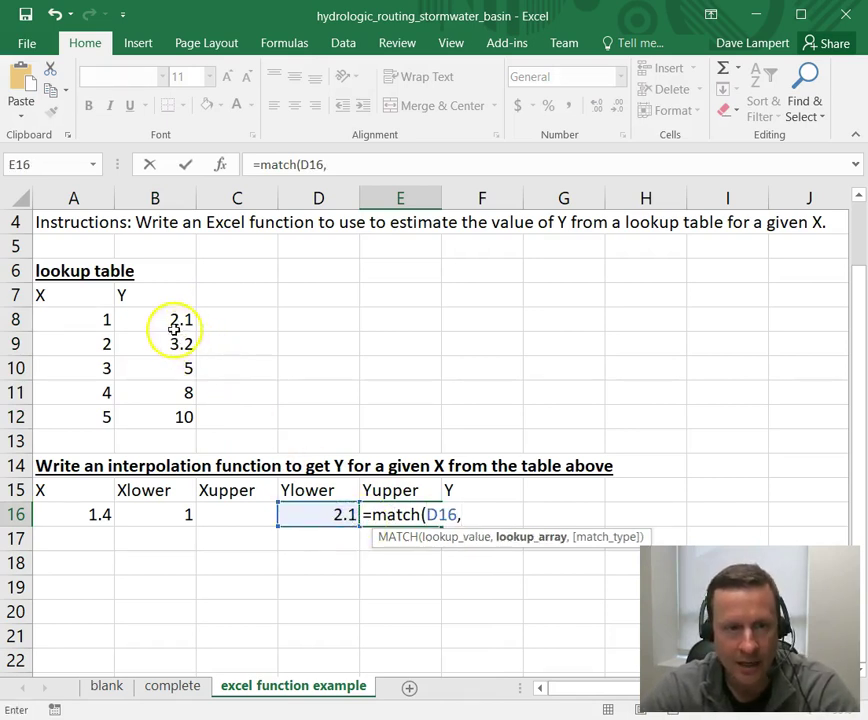
{"action": "left_click_drag", "start_coordinate": [170, 323], "coordinate": [170, 410]}
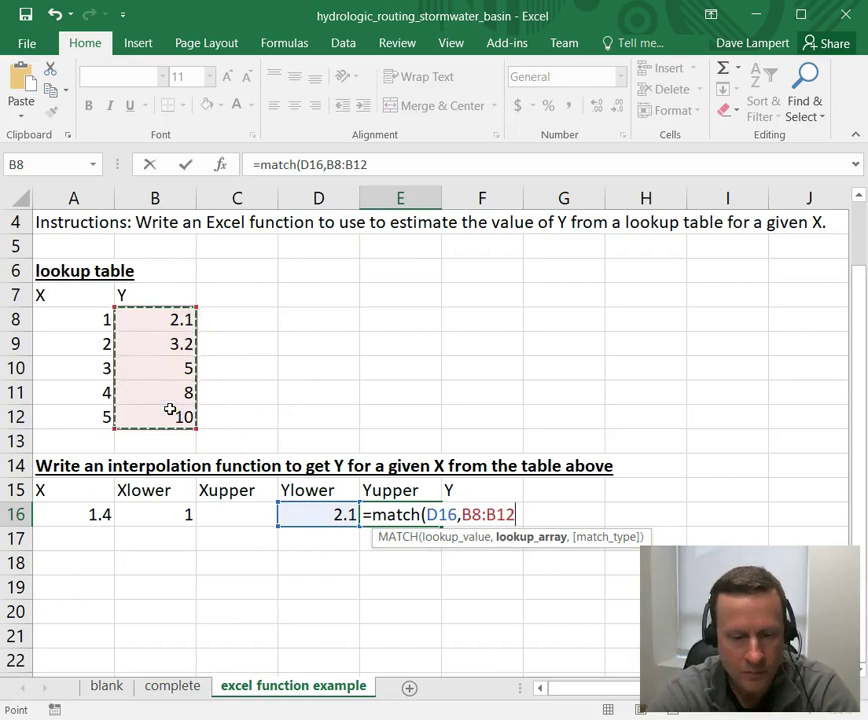
{"action": "key", "text": "F4"}
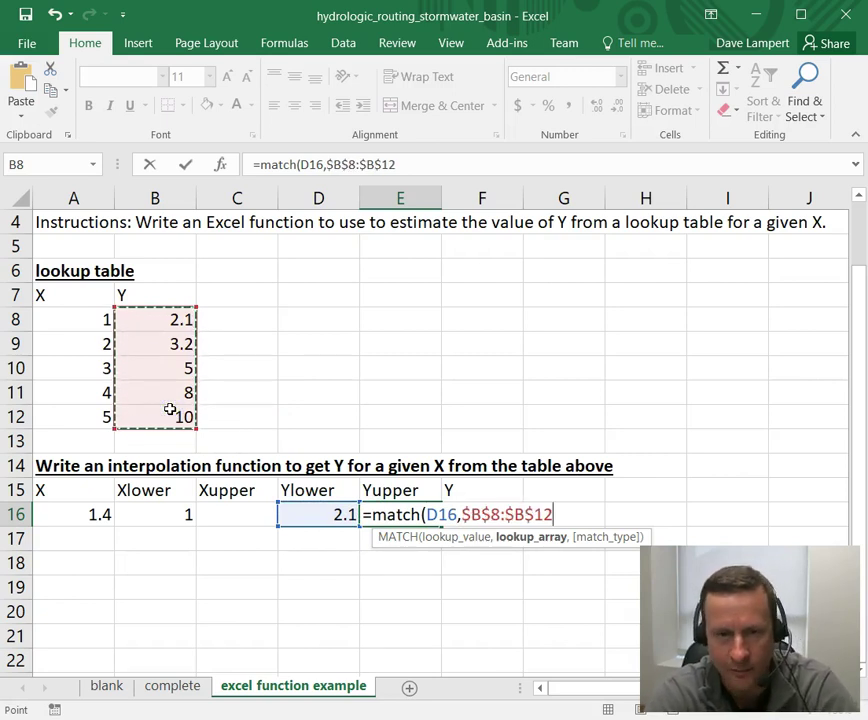
{"action": "type", "text": ")"}
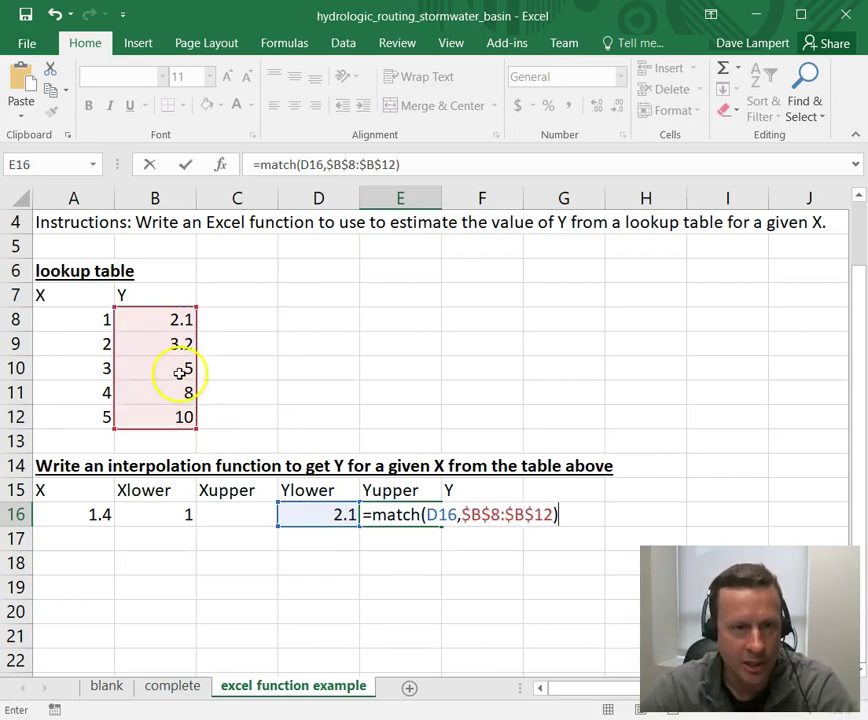
{"action": "key", "text": "Return"}
{"action": "key", "text": "Up"}
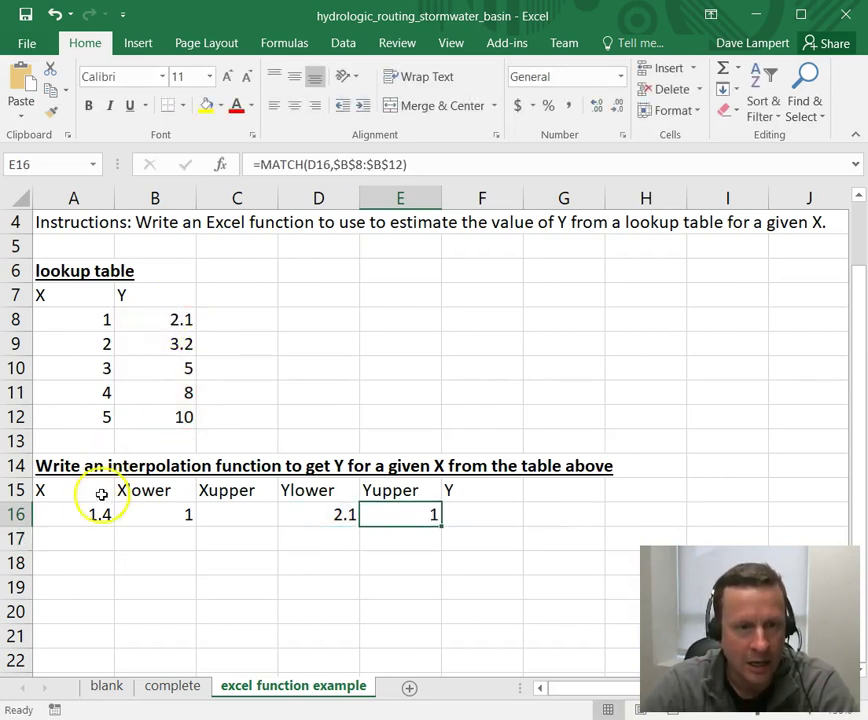
Change X in A16 to 4.2 and compare the MATCH result 4 with Y values 5, 8, 10.
{"action": "left_click", "coordinate": [97, 513]}
{"action": "type", "text": "4.2"}
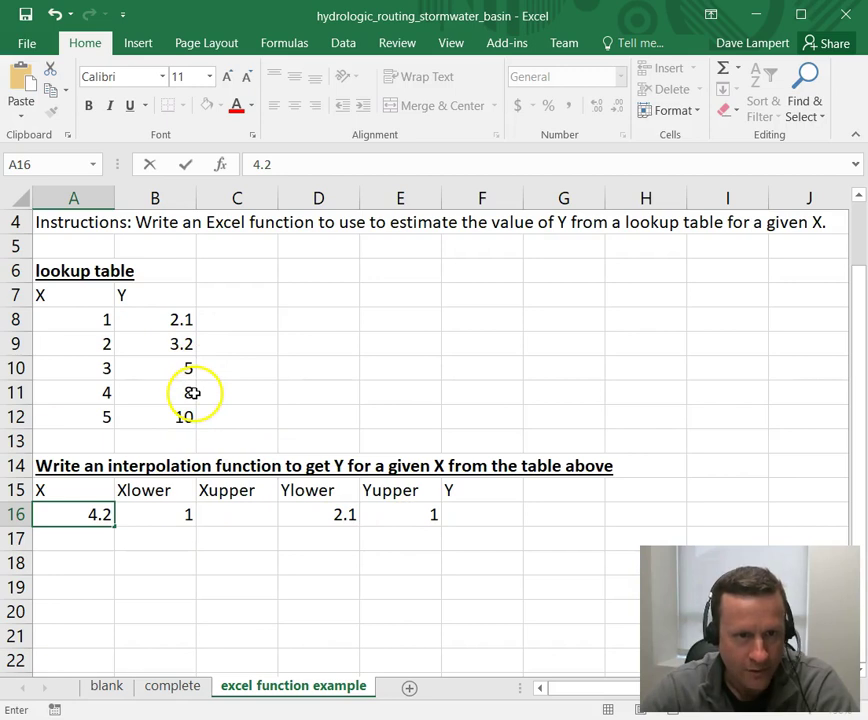
{"action": "key", "text": "Return"}
{"action": "left_click", "coordinate": [410, 514]}
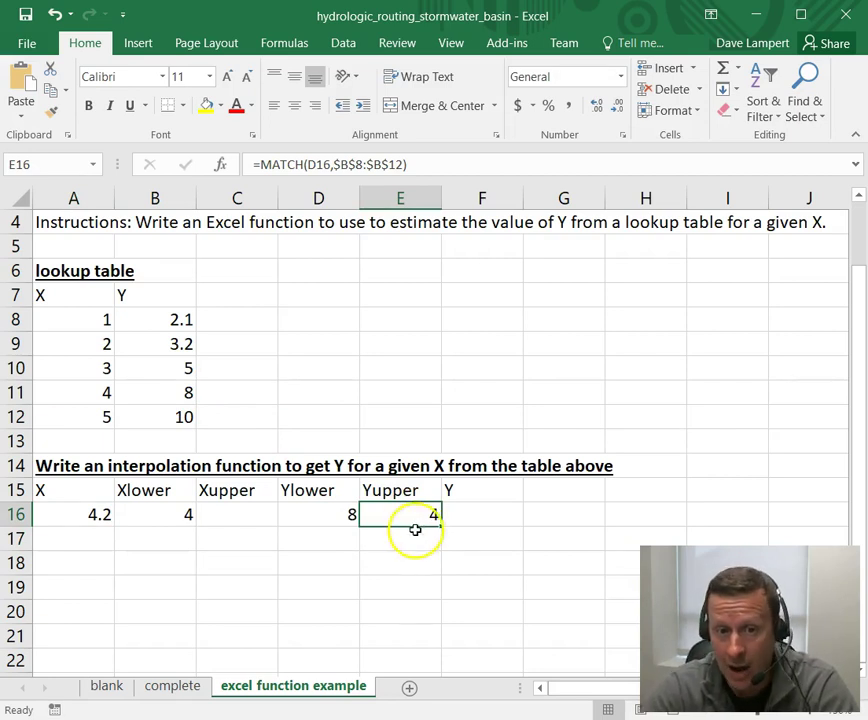
{"action": "left_click", "coordinate": [186, 392]}
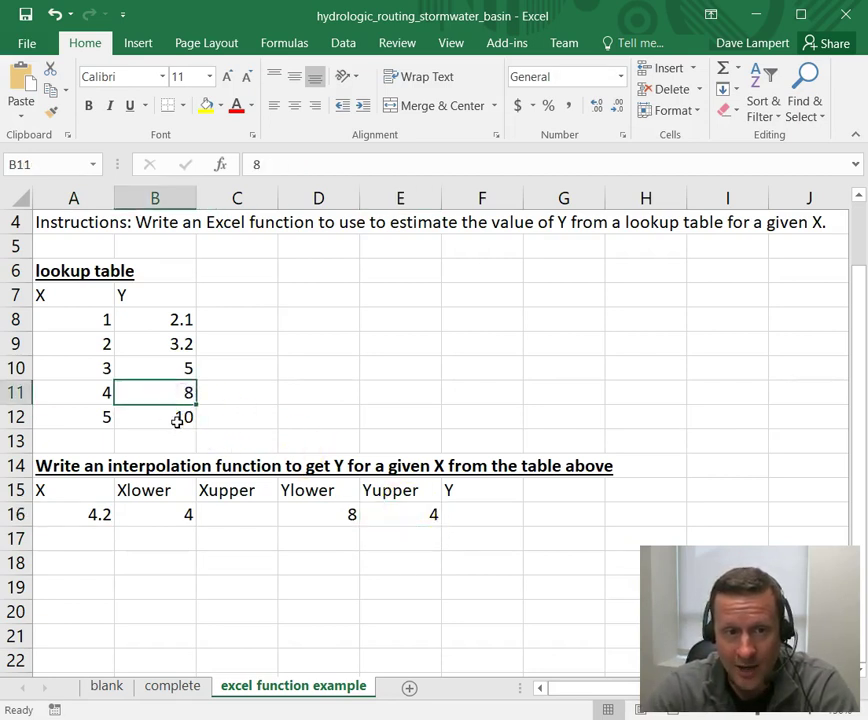
{"action": "left_click", "coordinate": [177, 419]}
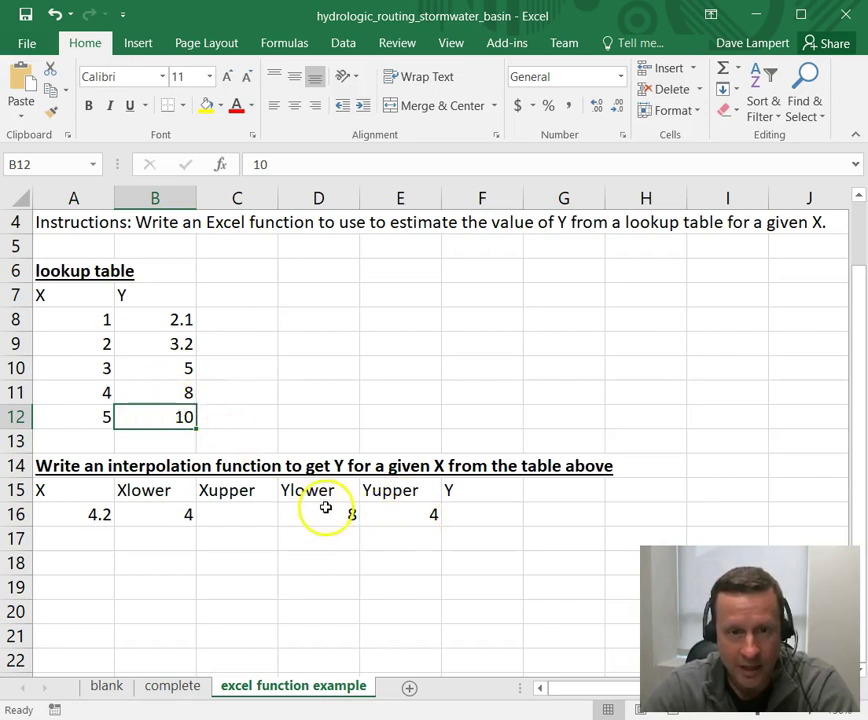
{"action": "left_click", "coordinate": [178, 376]}
{"action": "left_click", "coordinate": [161, 396]}
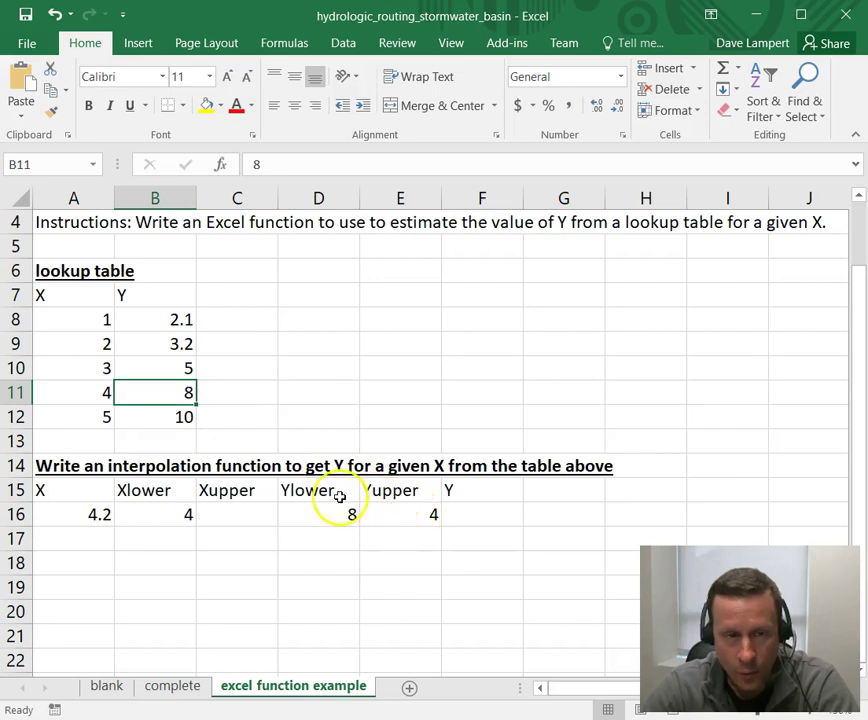
{"action": "left_click", "coordinate": [181, 417]}
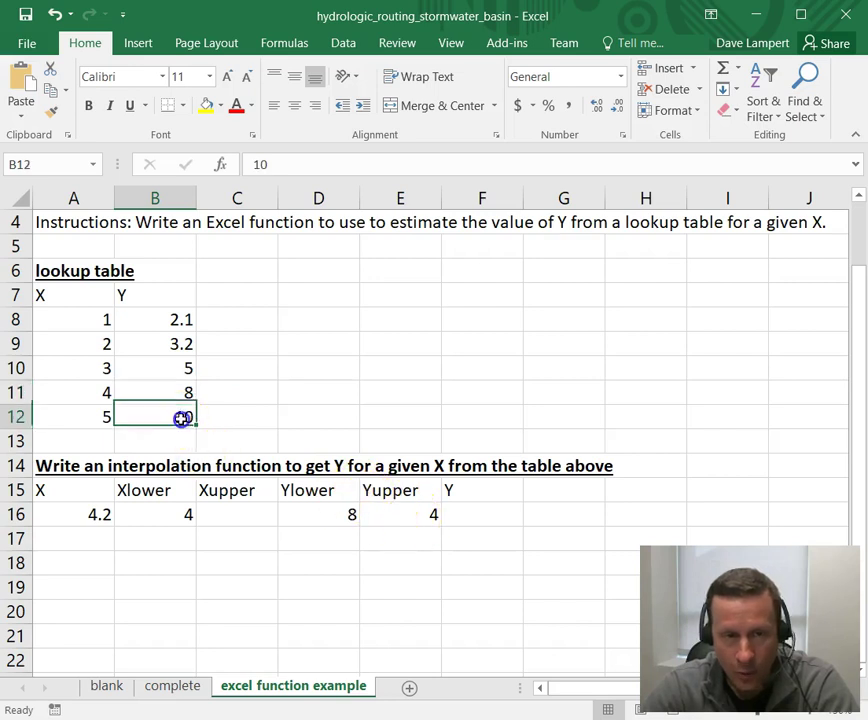
{"action": "left_click", "coordinate": [386, 510]}
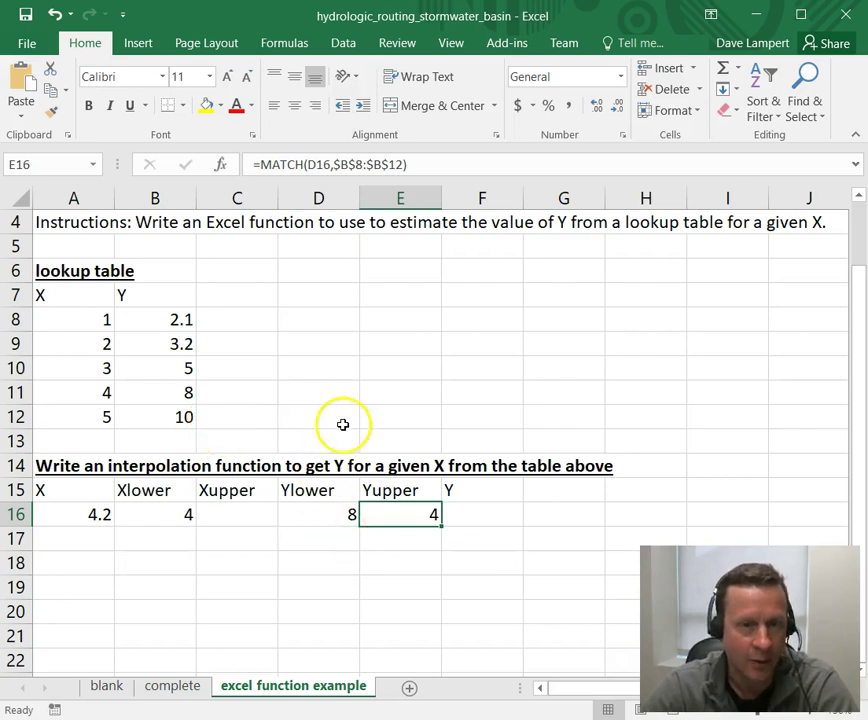
Test =INDEX(B8:B12,2) in scratch cell E11, returning 3.2.
{"action": "left_click", "coordinate": [380, 392]}
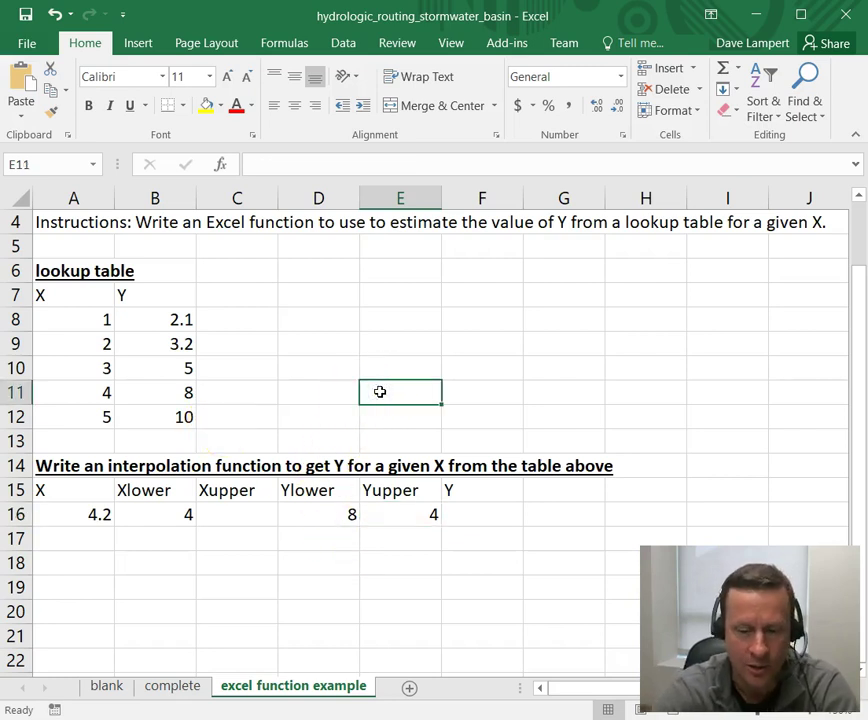
{"action": "type", "text": "=index("}
{"action": "left_click_drag", "start_coordinate": [170, 318], "coordinate": [166, 413]}
{"action": "type", "text": ",2"}
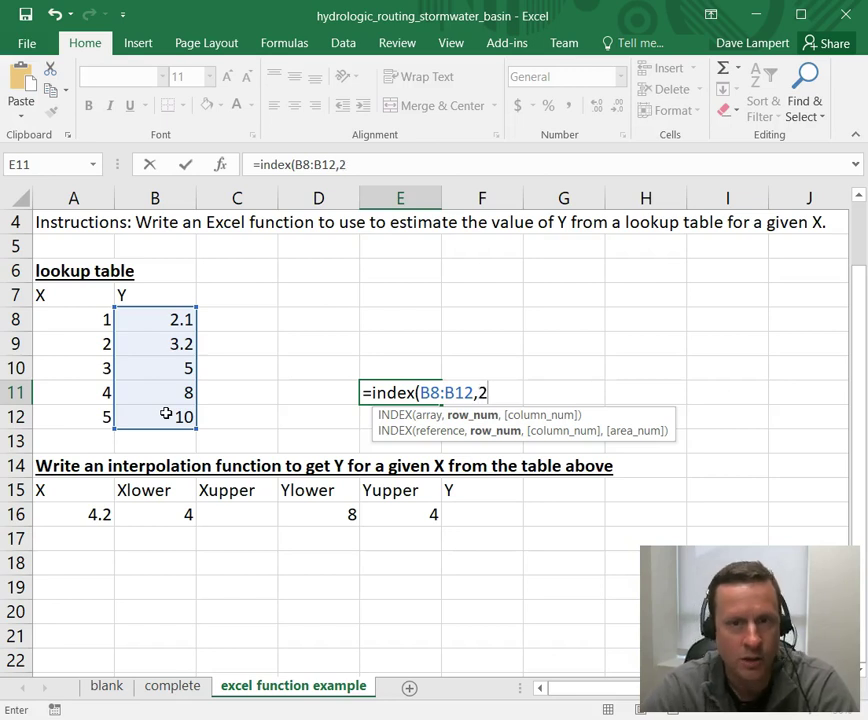
{"action": "left_click", "coordinate": [168, 421]}
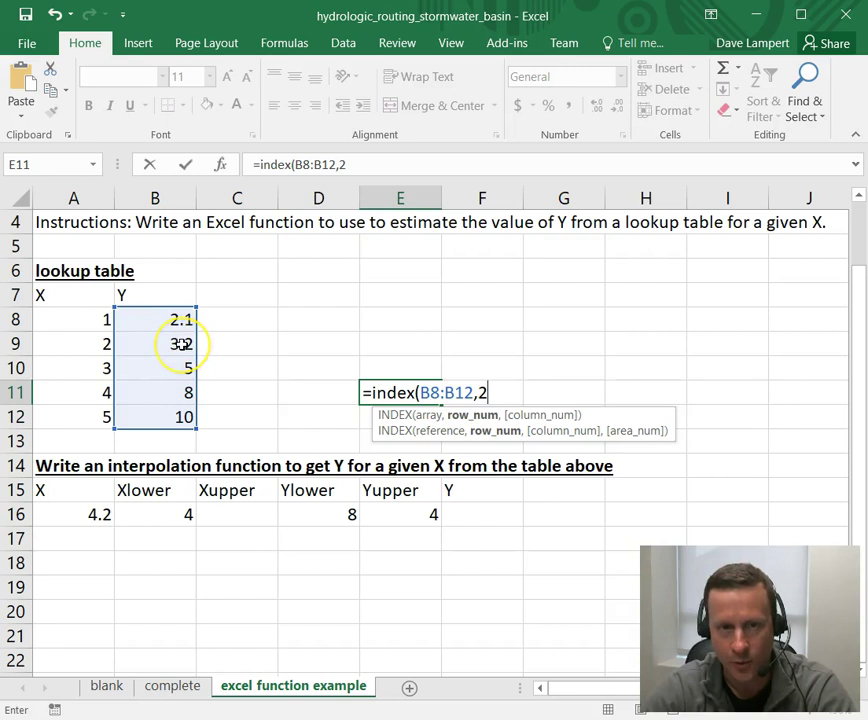
{"action": "key", "text": "Return"}
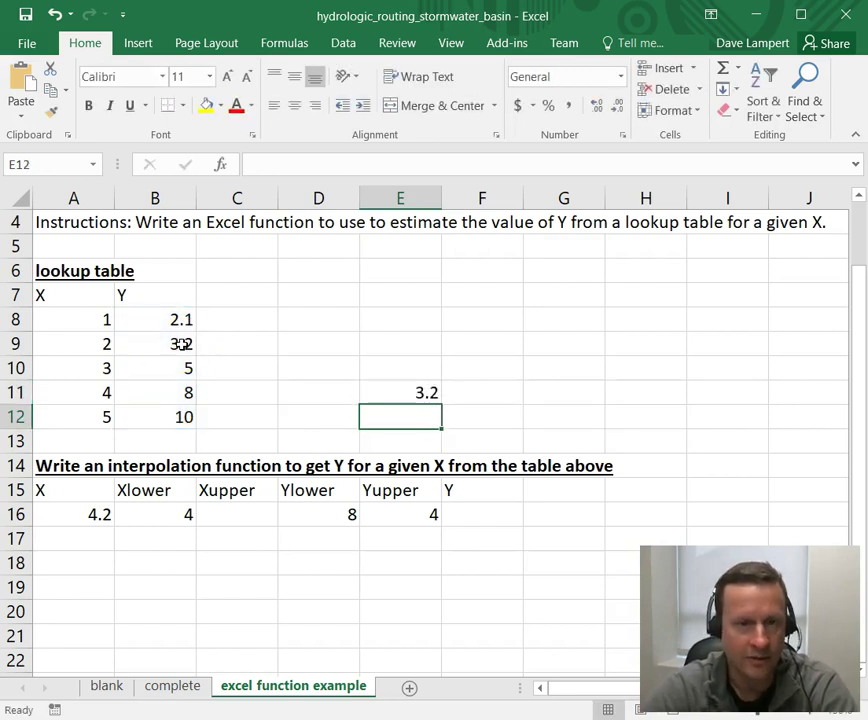
{"action": "key", "text": "Up"}
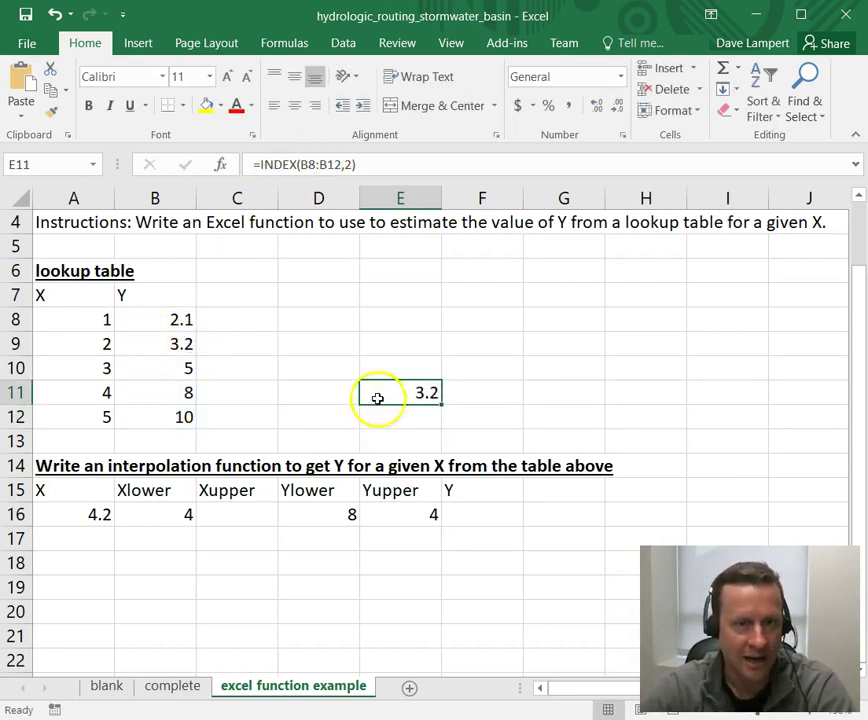
Compare E16's MATCH result with the Y value 8 in B11.
{"action": "left_click", "coordinate": [399, 515]}
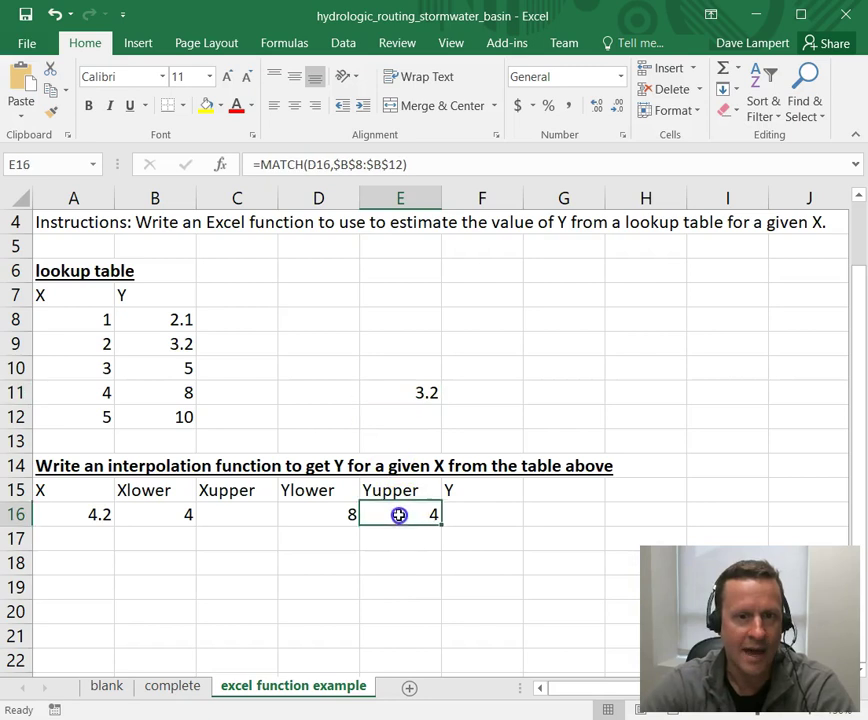
{"action": "left_click", "coordinate": [183, 394]}
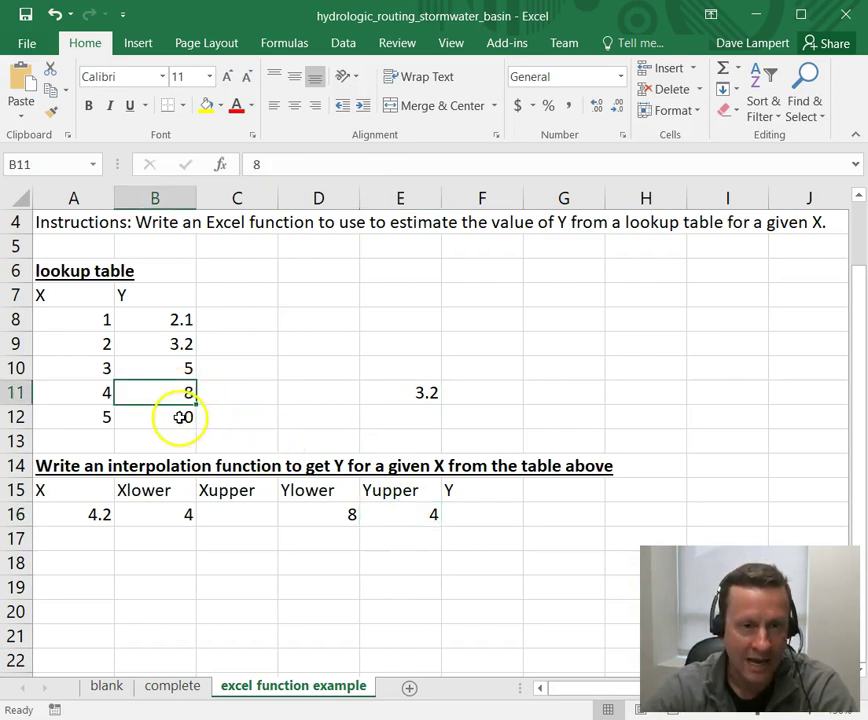
{"action": "left_click", "coordinate": [407, 511]}
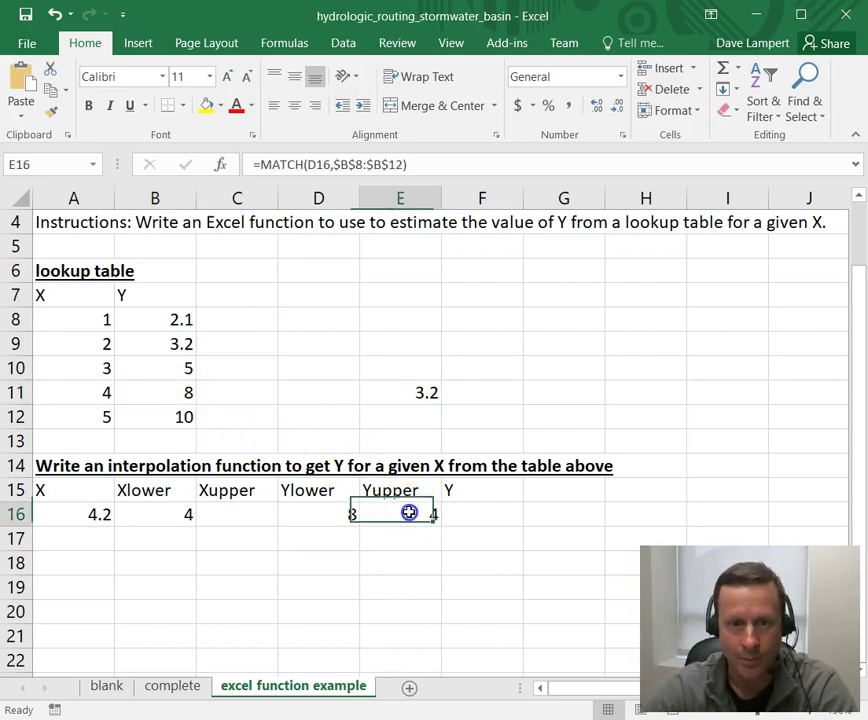
Wrap E16's MATCH in INDEX($B$8:$B$12, MATCH+1) so Yupper returns 10.
{"action": "left_click", "coordinate": [260, 163]}
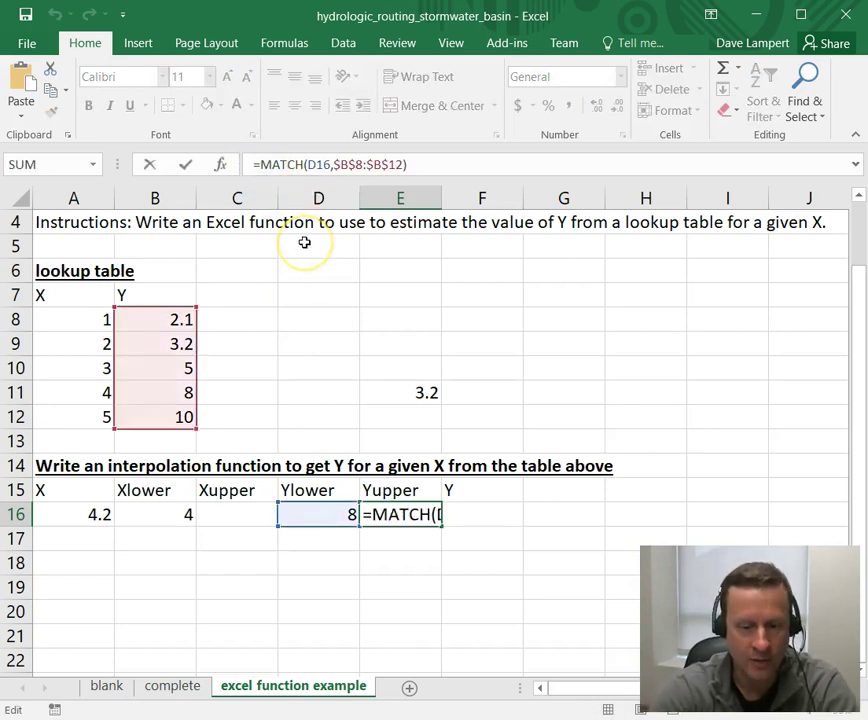
{"action": "type", "text": "index("}
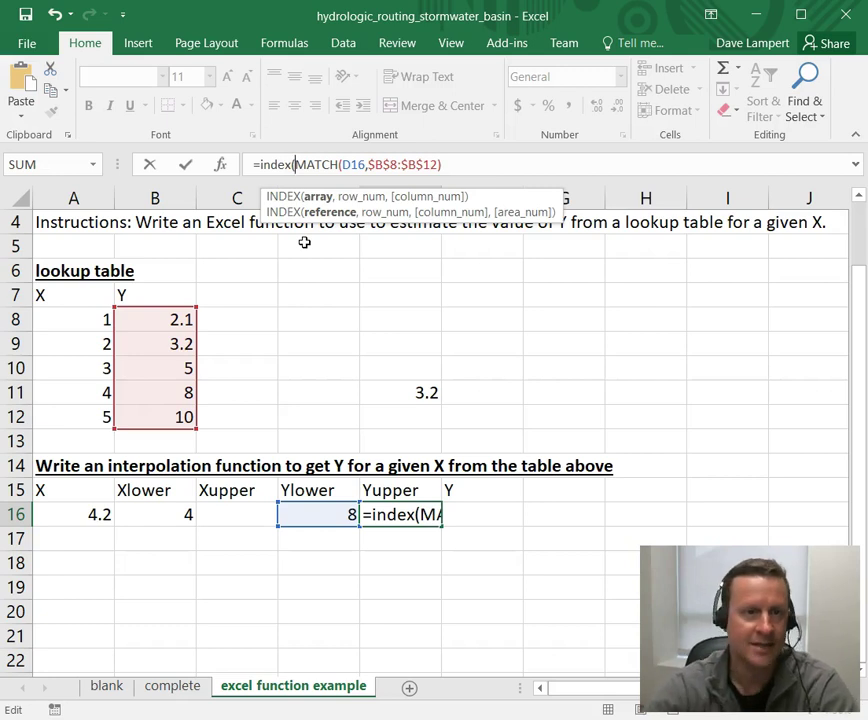
{"action": "left_click_drag", "start_coordinate": [163, 322], "coordinate": [161, 412]}
{"action": "key", "text": "F4"}
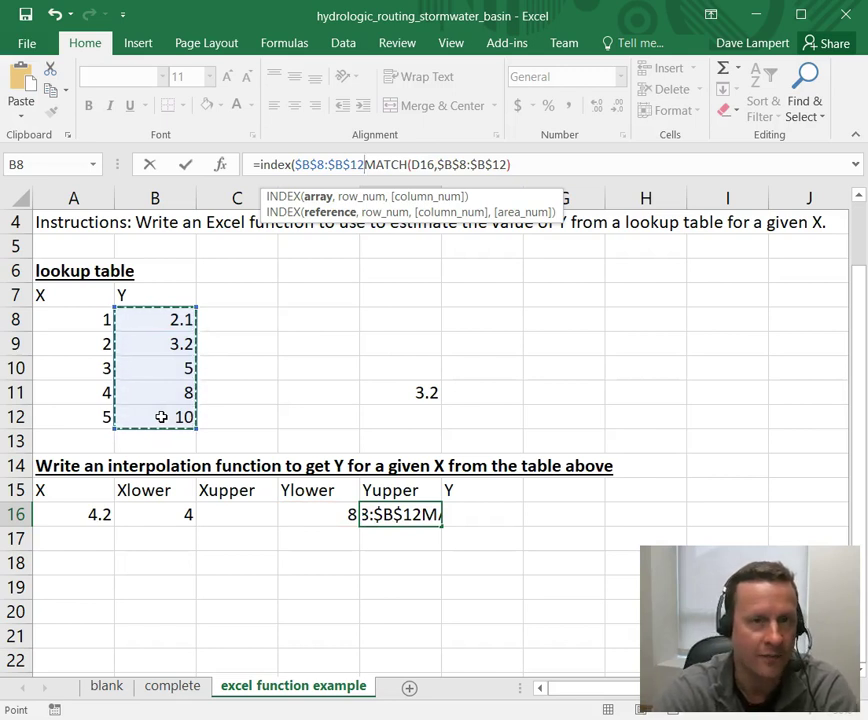
{"action": "type", "text": ","}
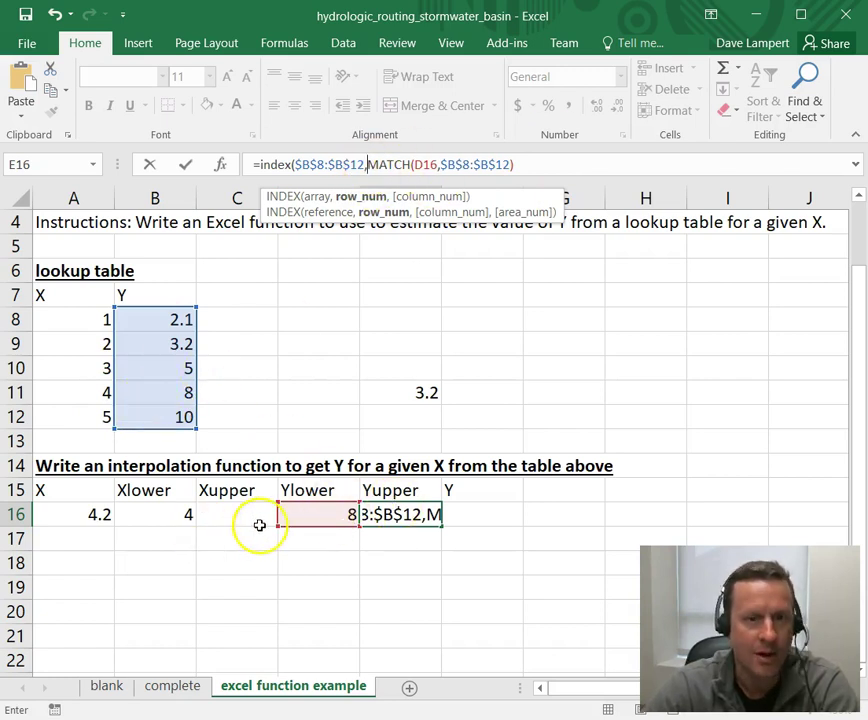
{"action": "left_click", "coordinate": [538, 166]}
{"action": "type", "text": "+1)"}
{"action": "key", "text": "Return"}
{"action": "key", "text": "Up"}
Clear the scratch value 3.2 from E11 and check Ylower in D16.
{"action": "left_click", "coordinate": [432, 393]}
{"action": "key", "text": "Delete"}
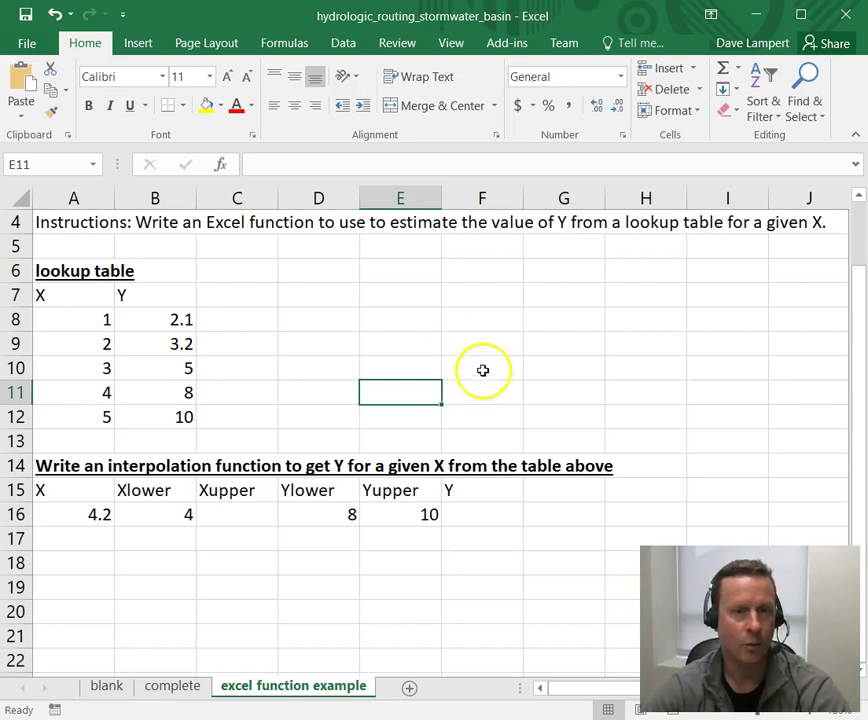
{"action": "left_click", "coordinate": [336, 510]}
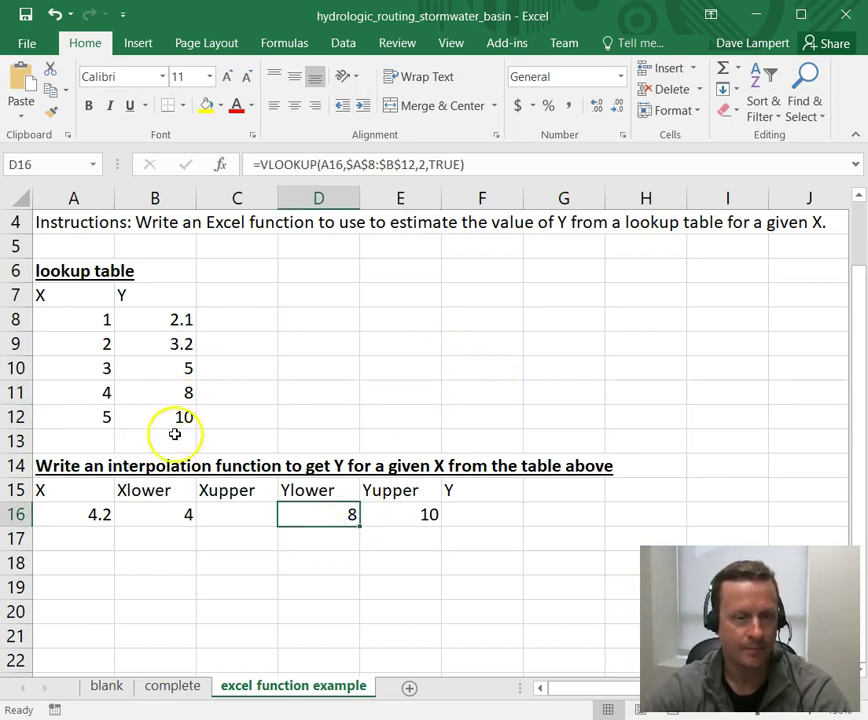
Copy the Yupper formula from E16 into C16 and repoint its lookup range to X column A8:A12.
{"action": "left_click", "coordinate": [414, 516]}
{"action": "left_click", "coordinate": [554, 164]}
{"action": "key", "text": "Escape"}
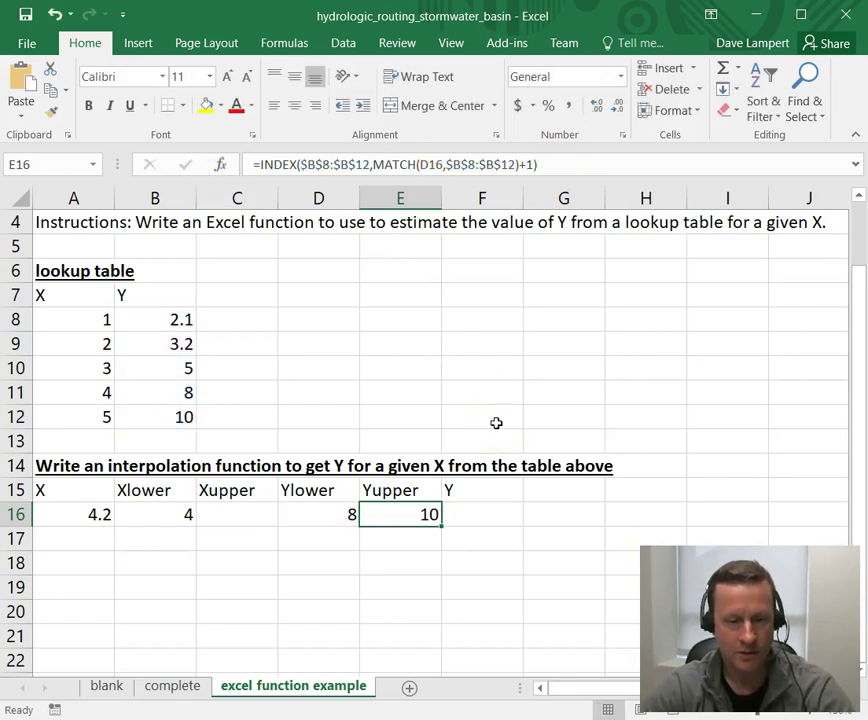
{"action": "key", "text": "ctrl+c"}
{"action": "key", "text": "Left"}
{"action": "key", "text": "Left"}
{"action": "key", "text": "ctrl+v"}
{"action": "double_click", "coordinate": [240, 514]}
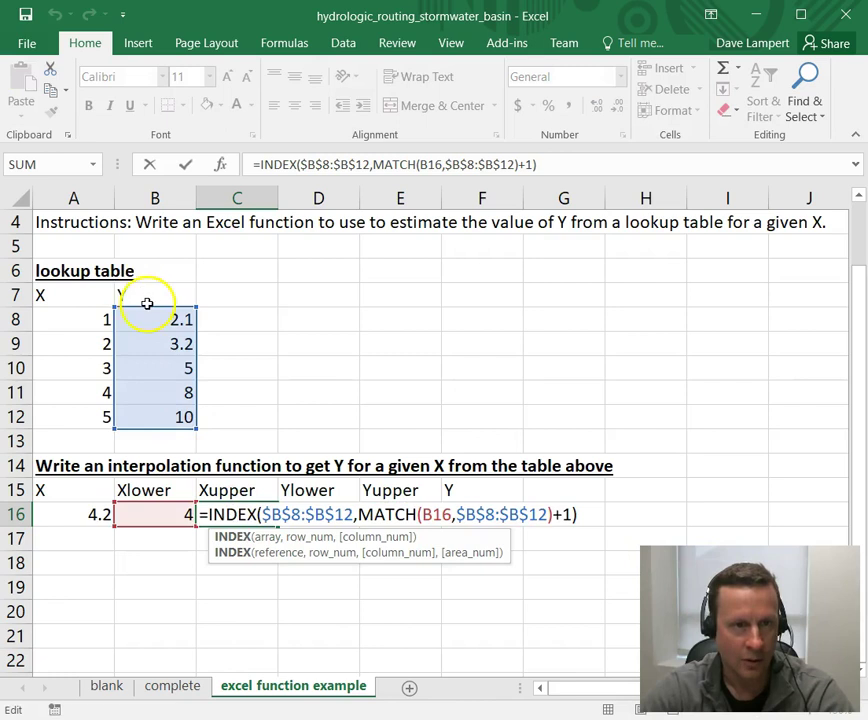
{"action": "left_click_drag", "start_coordinate": [147, 304], "coordinate": [101, 311]}
{"action": "key", "text": "Return"}
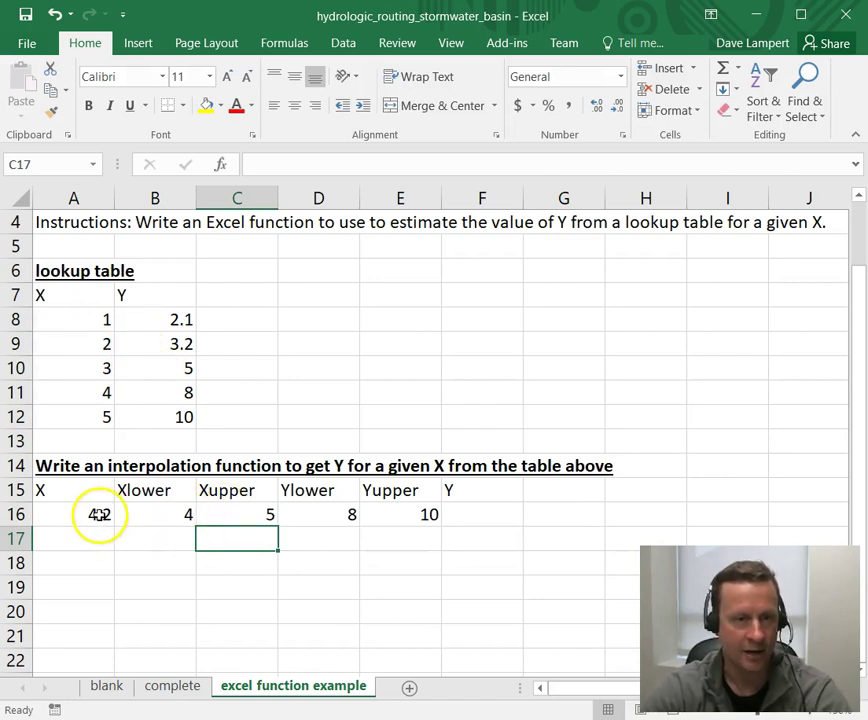
Highlight X values 4 and 5, results D16:E16, and Y values 8 and 10 to cross-check.
{"action": "left_click_drag", "start_coordinate": [101, 393], "coordinate": [101, 413]}
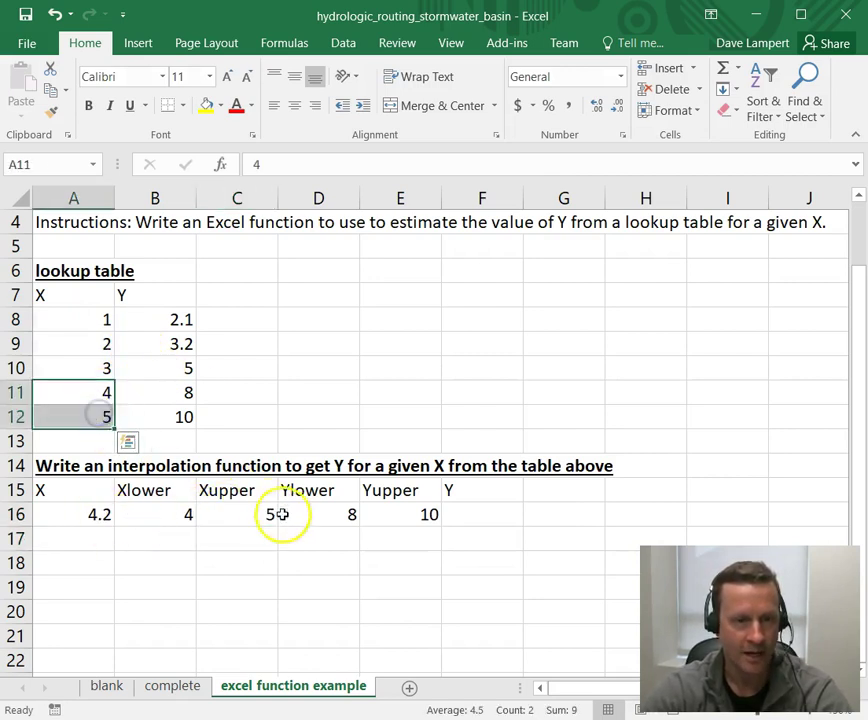
{"action": "left_click_drag", "start_coordinate": [294, 513], "coordinate": [379, 513]}
{"action": "left_click_drag", "start_coordinate": [178, 395], "coordinate": [180, 413]}
Change X in A16 to 1.4, then begin a new formula in F16.
{"action": "left_click", "coordinate": [101, 514]}
{"action": "type", "text": "1.4"}
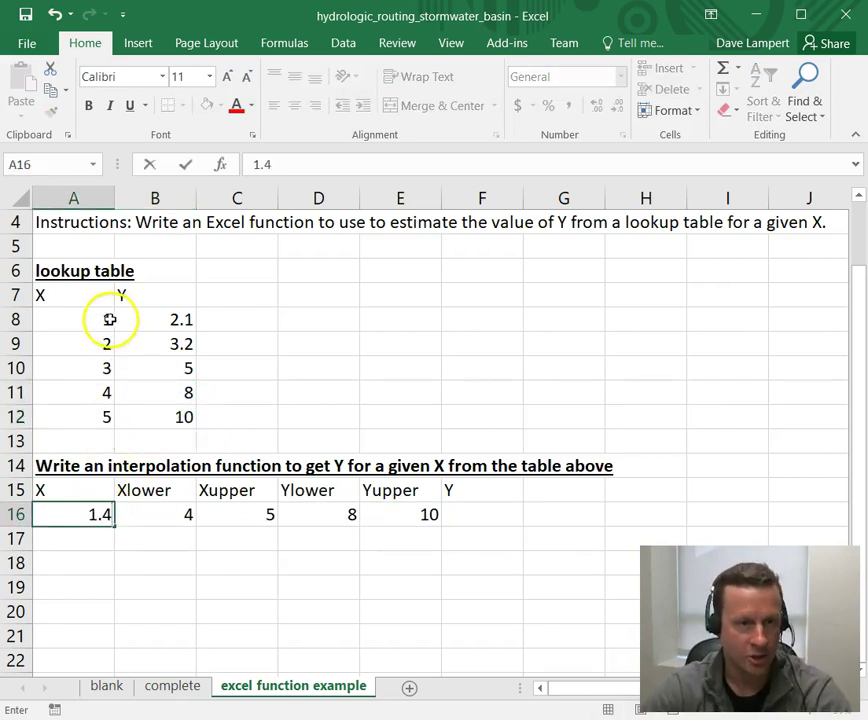
{"action": "key", "text": "Return"}
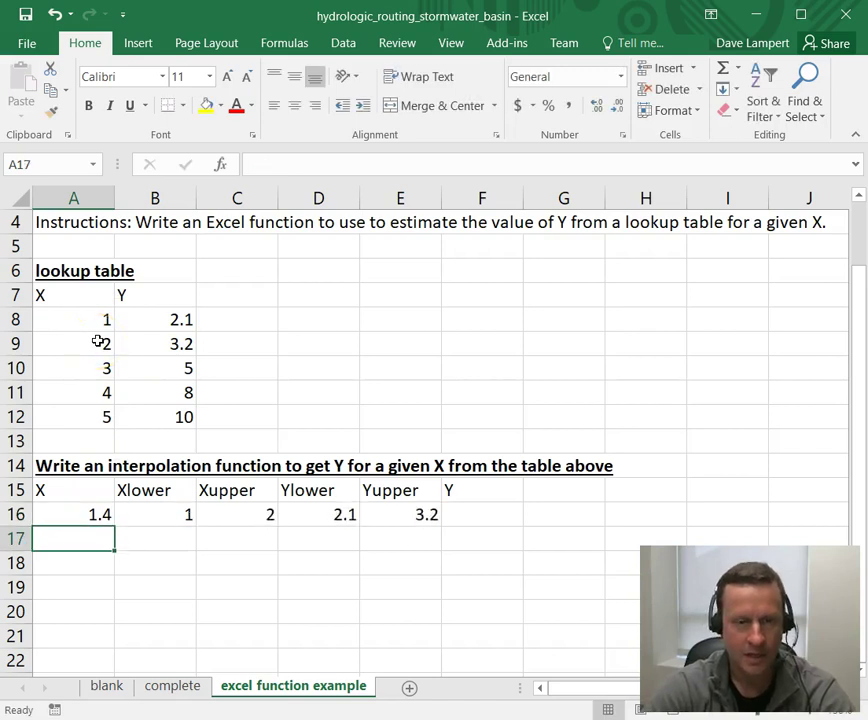
{"action": "key", "text": "Up"}
{"action": "key", "text": "Right"}
{"action": "key", "text": "Right"}
{"action": "key", "text": "Right"}
{"action": "key", "text": "Right"}
{"action": "key", "text": "Right"}
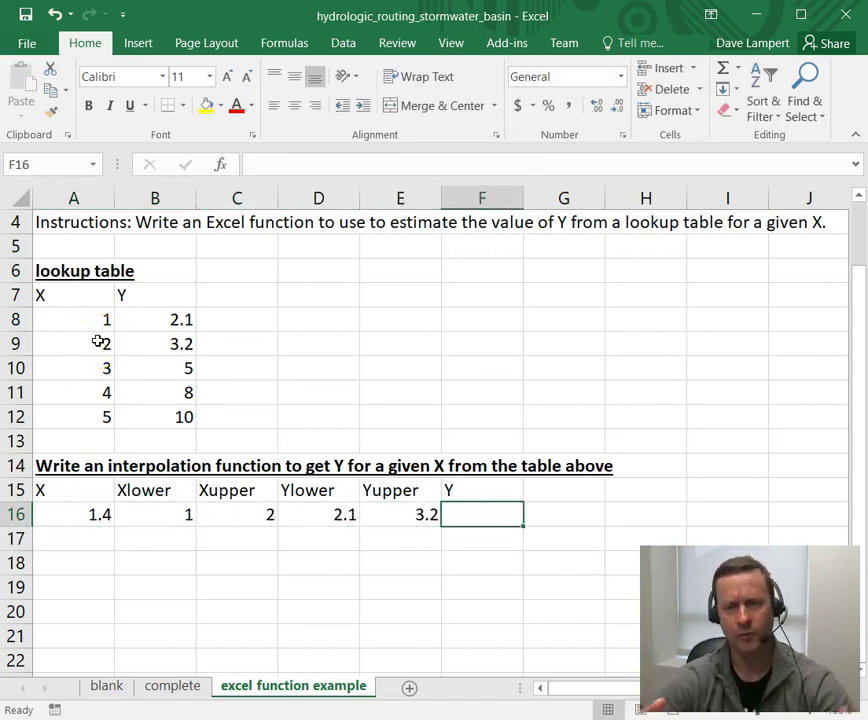
{"action": "type", "text": "="}
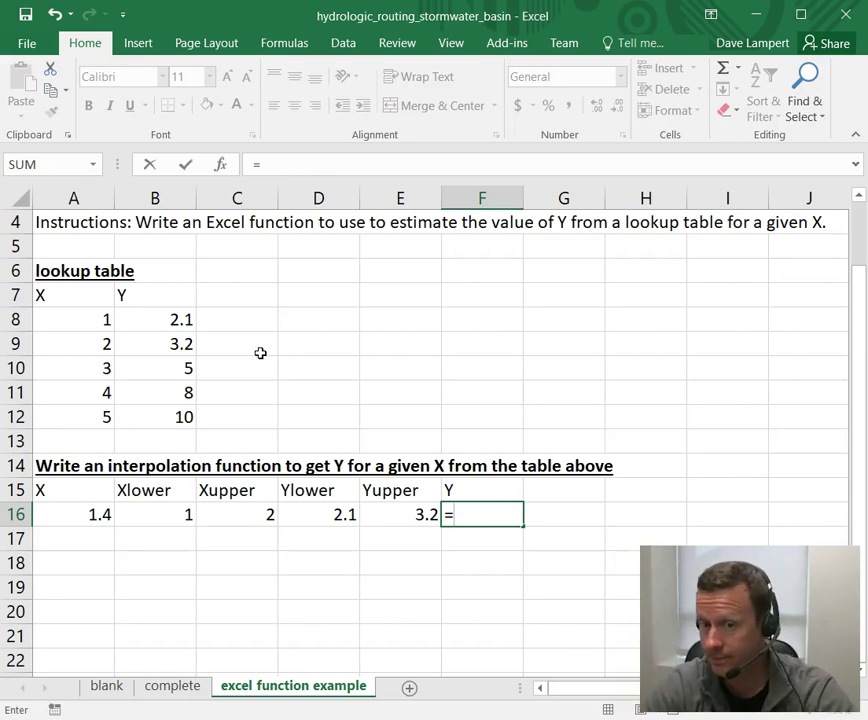
Start F16's formula as =D16+(E16-D16)/( using cell references.
{"action": "left_click", "coordinate": [307, 518]}
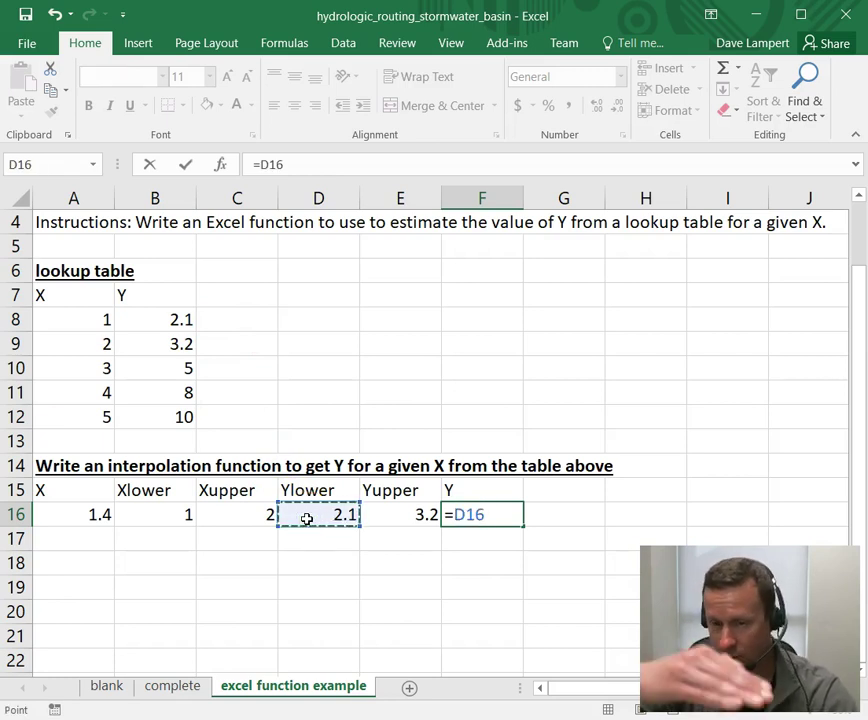
{"action": "type", "text": "+"}
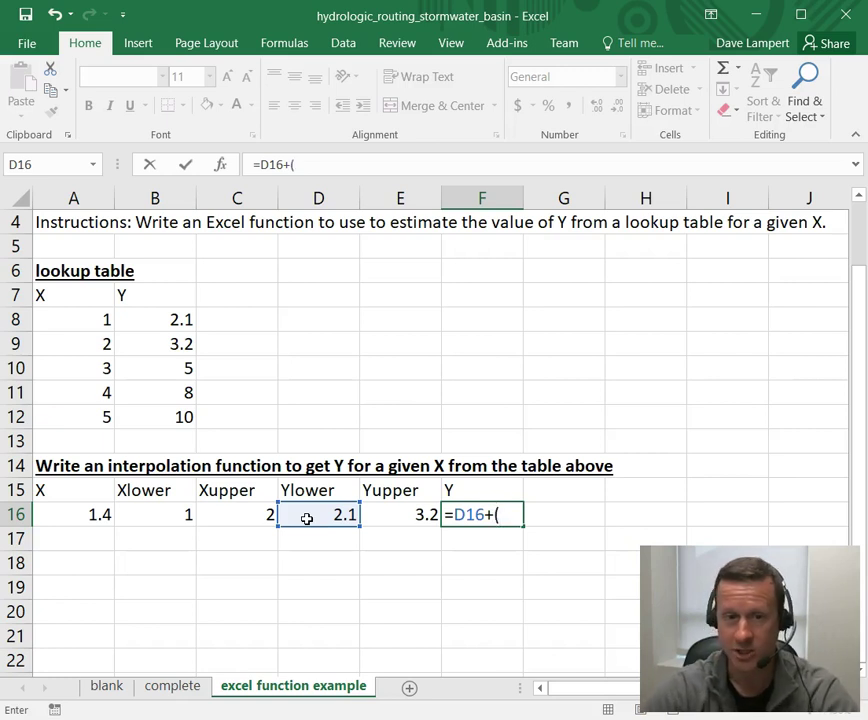
{"action": "type", "text": "("}
{"action": "left_click", "coordinate": [391, 515]}
{"action": "type", "text": "-"}
{"action": "left_click", "coordinate": [337, 521]}
{"action": "type", "text": ")/"}
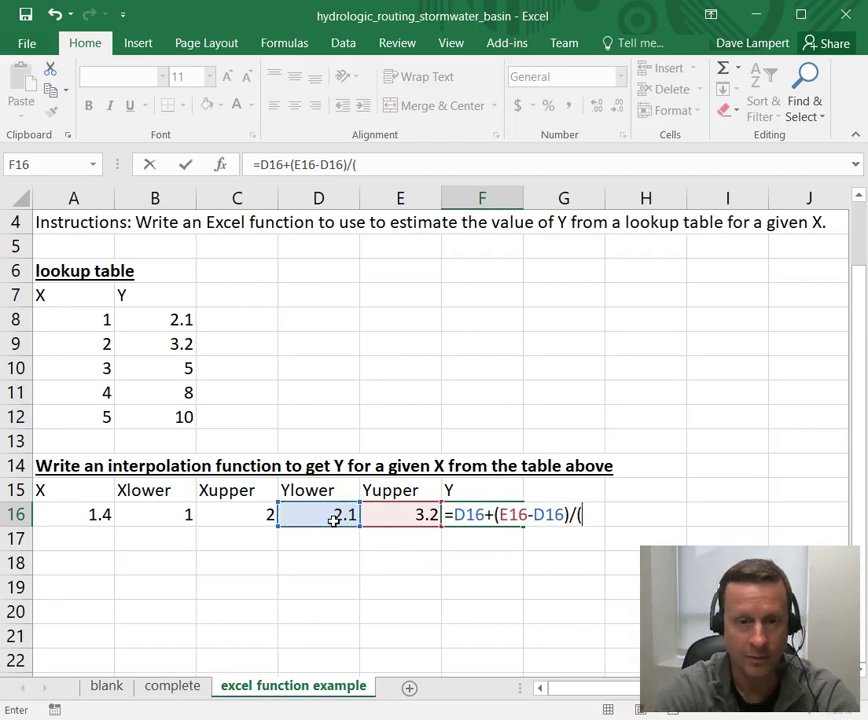
{"action": "type", "text": "("}
Finish the formula with (C16-B16)*(A16-B16) and enter it, giving Y of 2.54.
{"action": "left_click", "coordinate": [230, 515]}
{"action": "type", "text": "-"}
{"action": "left_click", "coordinate": [188, 516]}
{"action": "type", "text": ")*("}
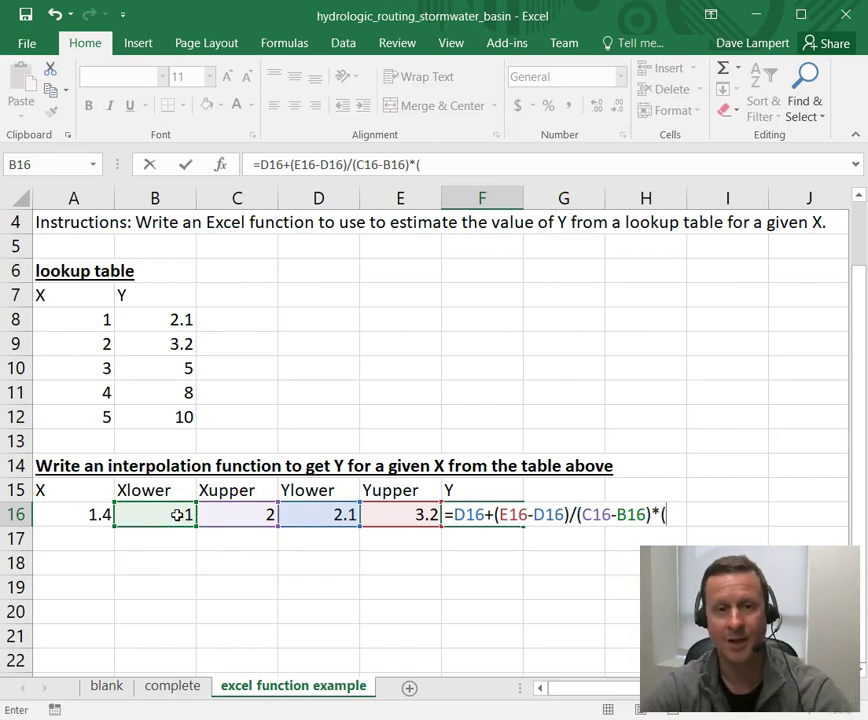
{"action": "left_click", "coordinate": [89, 516]}
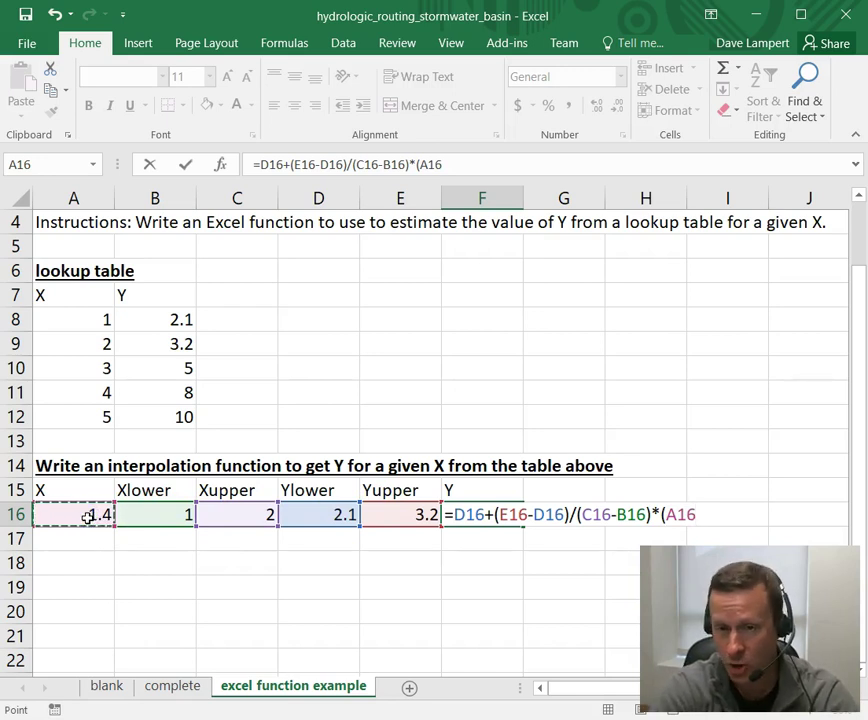
{"action": "type", "text": "-"}
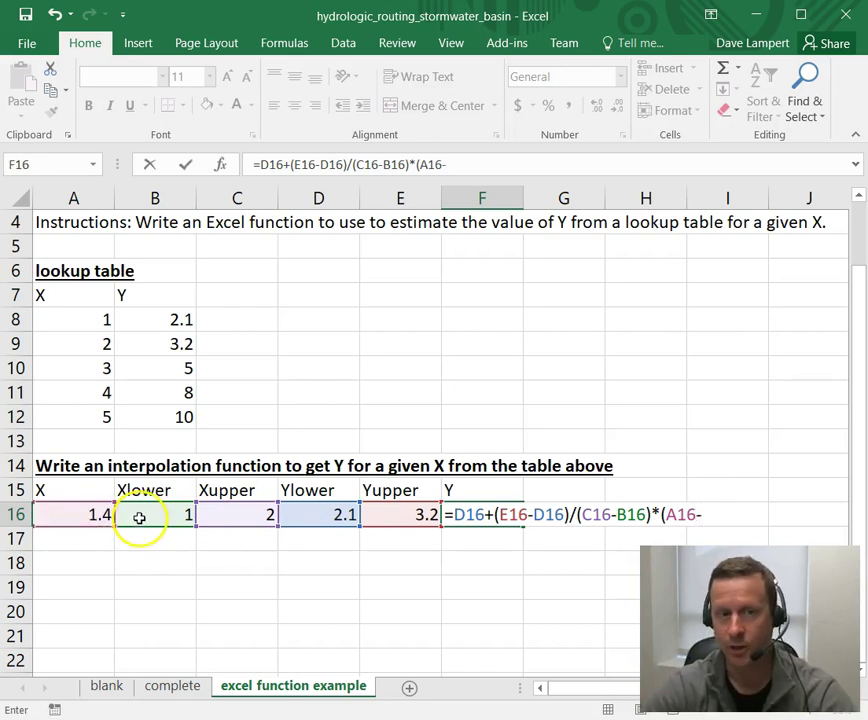
{"action": "left_click", "coordinate": [147, 516]}
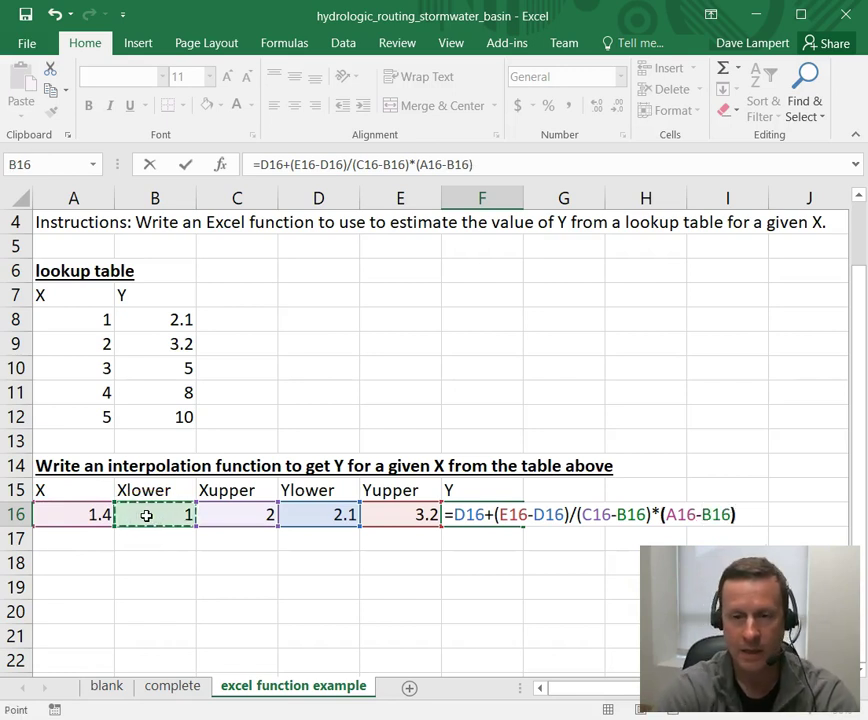
{"action": "type", "text": ")"}
{"action": "key", "text": "Return"}
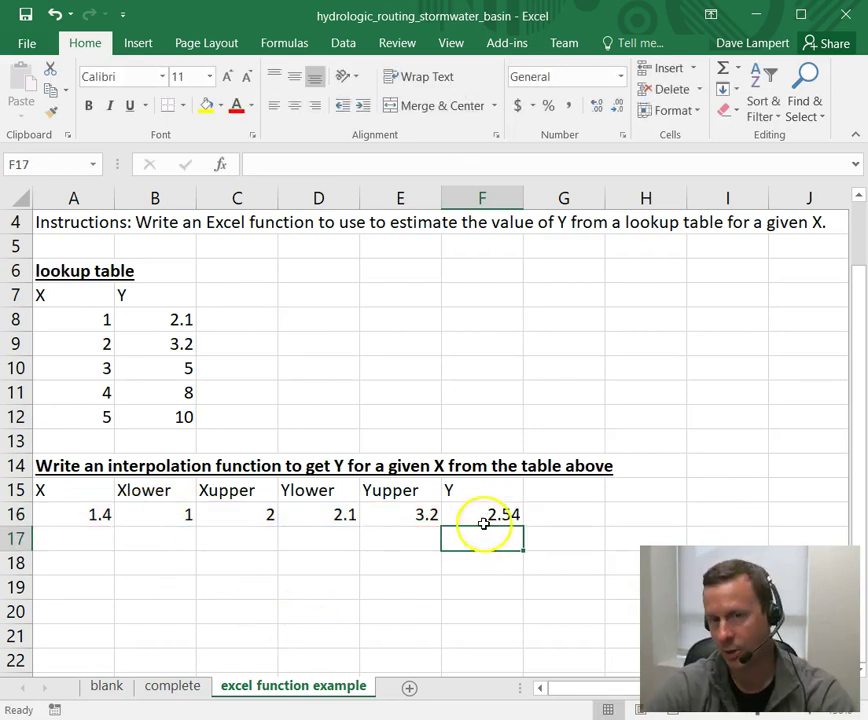
{"action": "left_click", "coordinate": [485, 519]}
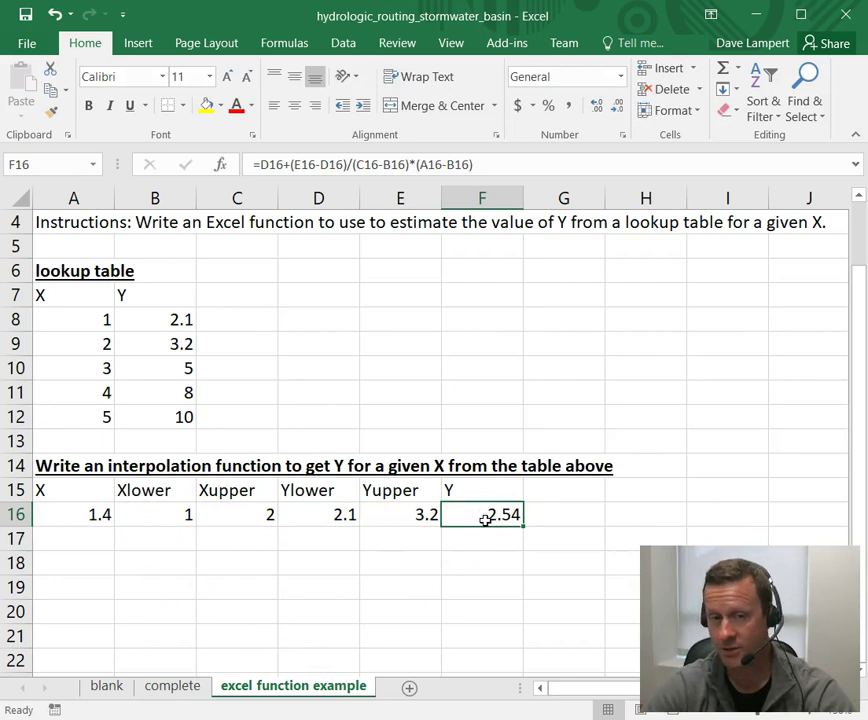
Test X values 4.2 and 3.6 in A16 to check the interpolated Y result.
{"action": "left_click", "coordinate": [100, 516]}
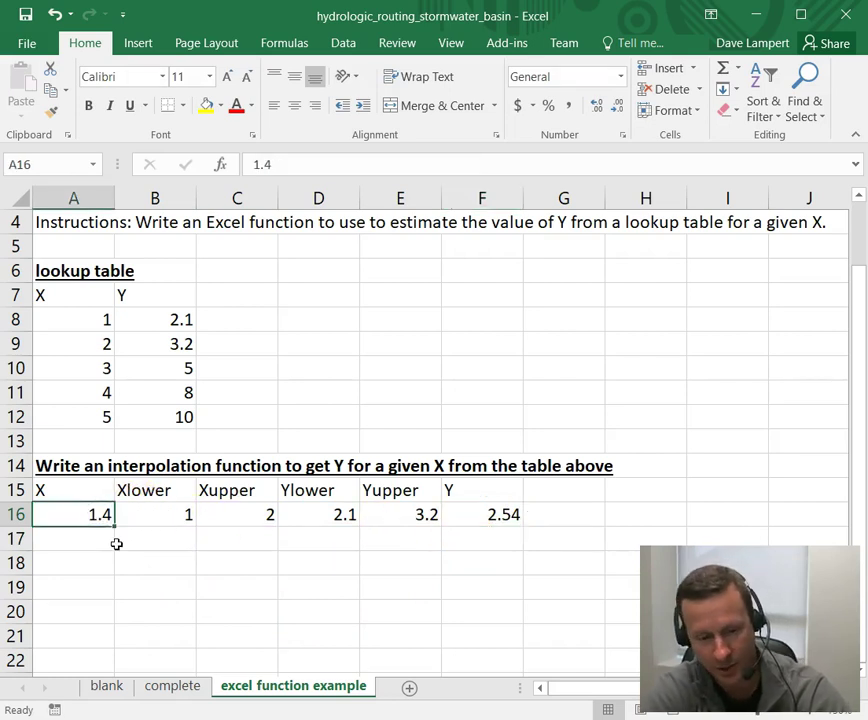
{"action": "type", "text": "4.2"}
{"action": "key", "text": "Return"}
{"action": "left_click", "coordinate": [475, 517]}
{"action": "left_click", "coordinate": [95, 515]}
{"action": "type", "text": "3.6"}
{"action": "key", "text": "Return"}
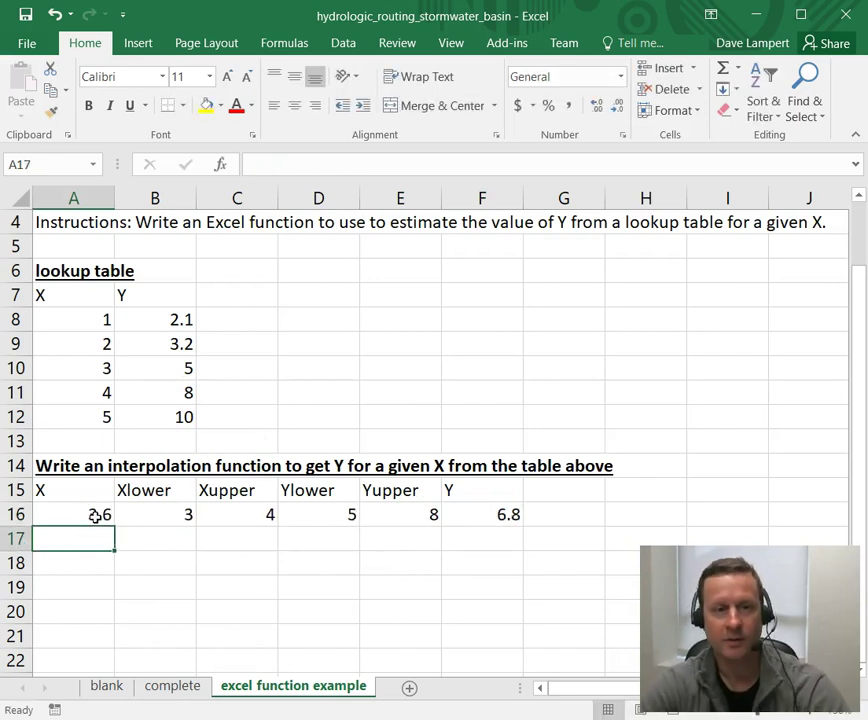
Enter X values 1.4, 3.6 and 4.2 in A16:A18 and fill row 16's formulas down to row 18.
{"action": "left_click", "coordinate": [95, 516]}
{"action": "type", "text": "1.4"}
{"action": "key", "text": "Return"}
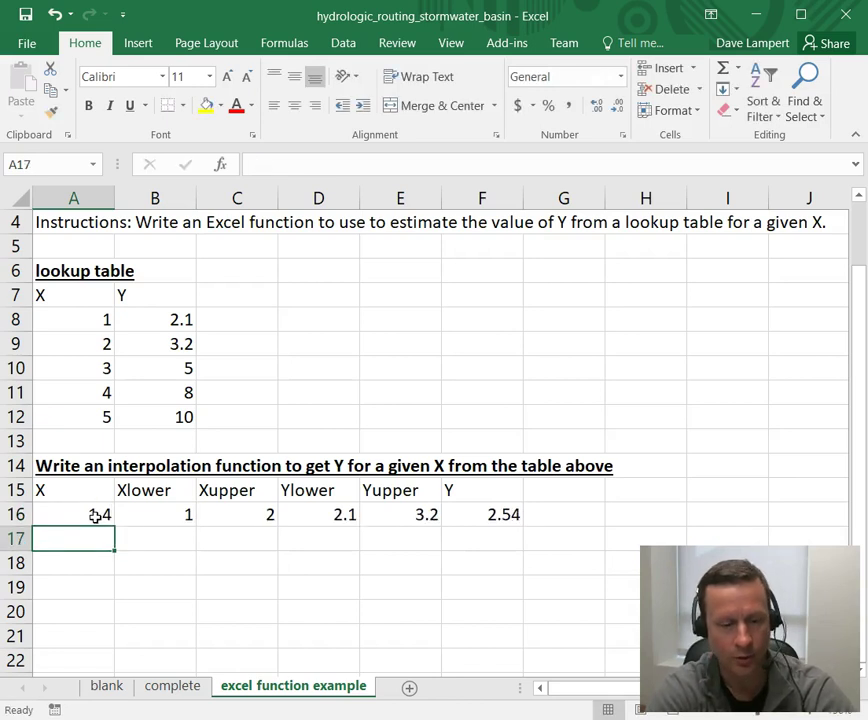
{"action": "type", "text": "3.6"}
{"action": "key", "text": "Return"}
{"action": "type", "text": "4.2"}
{"action": "key", "text": "Return"}
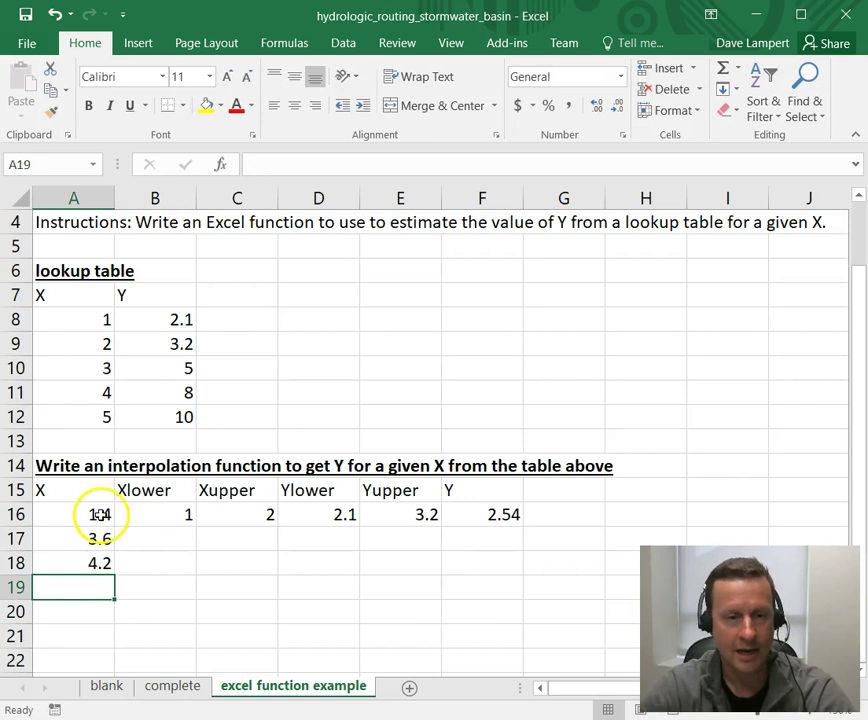
{"action": "left_click_drag", "start_coordinate": [155, 516], "coordinate": [513, 572]}
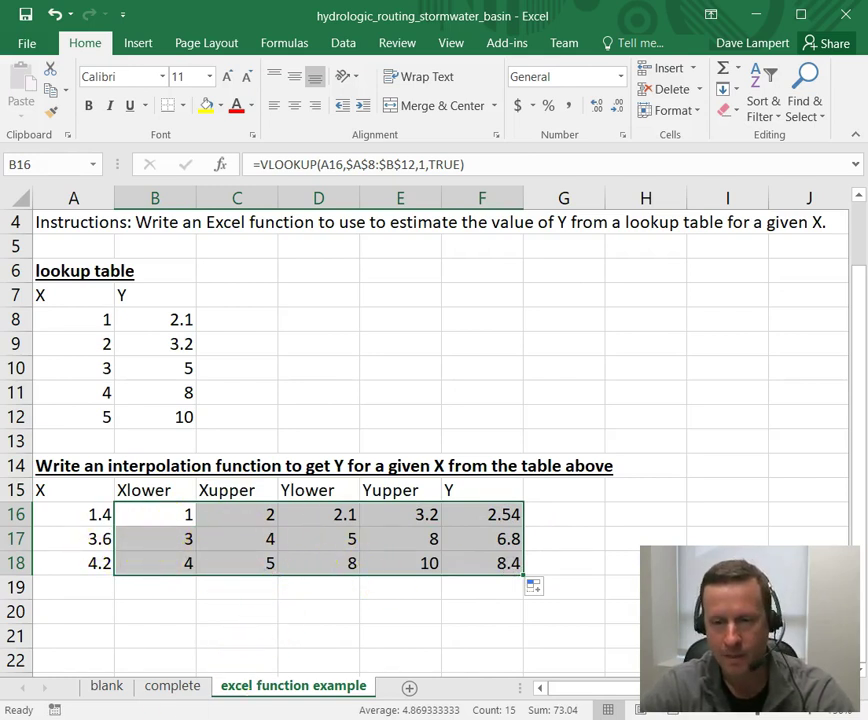
{"action": "left_click", "coordinate": [157, 598]}
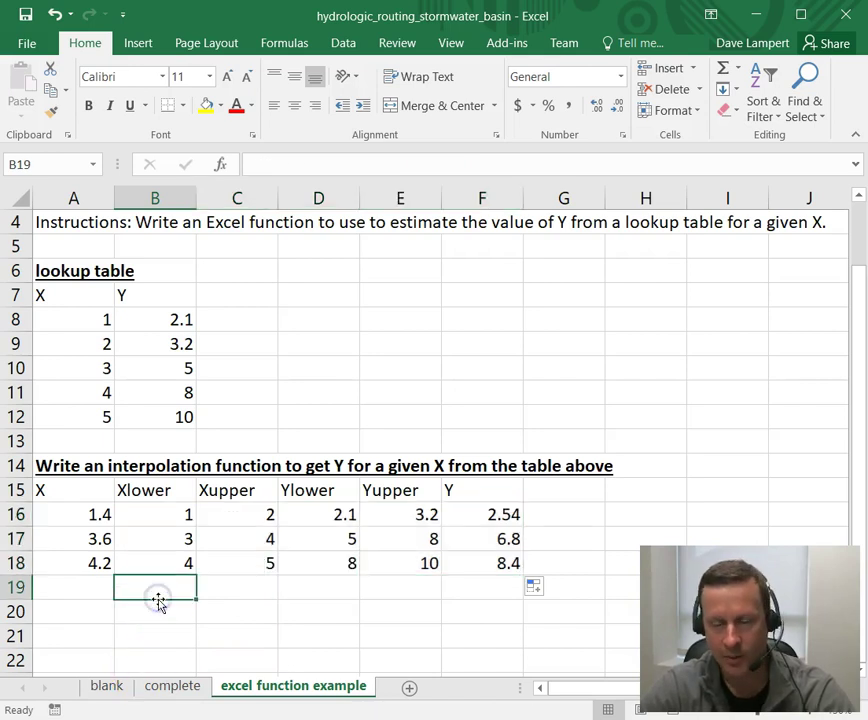